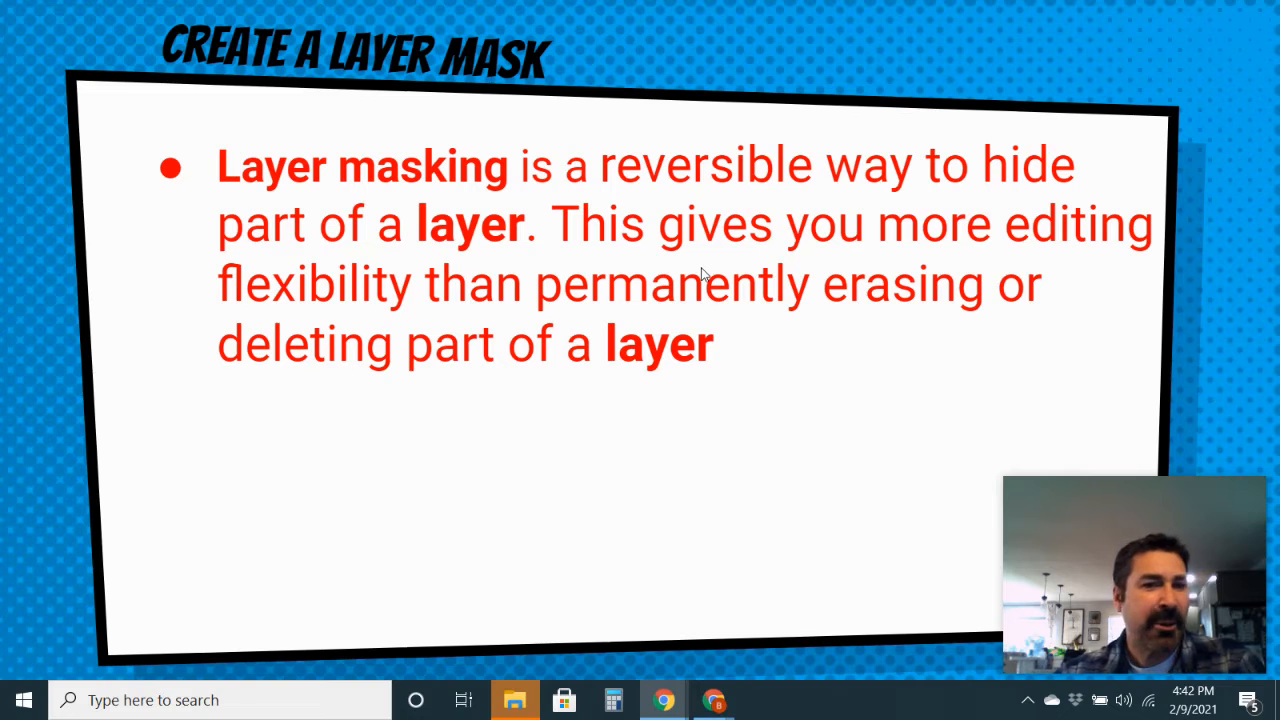
Switch to the Pixlr E photo editor, move the floating webcam preview off the layer list, and dismiss the premium ad banner.
{"action": "mouse_move", "coordinate": [705, 708]}
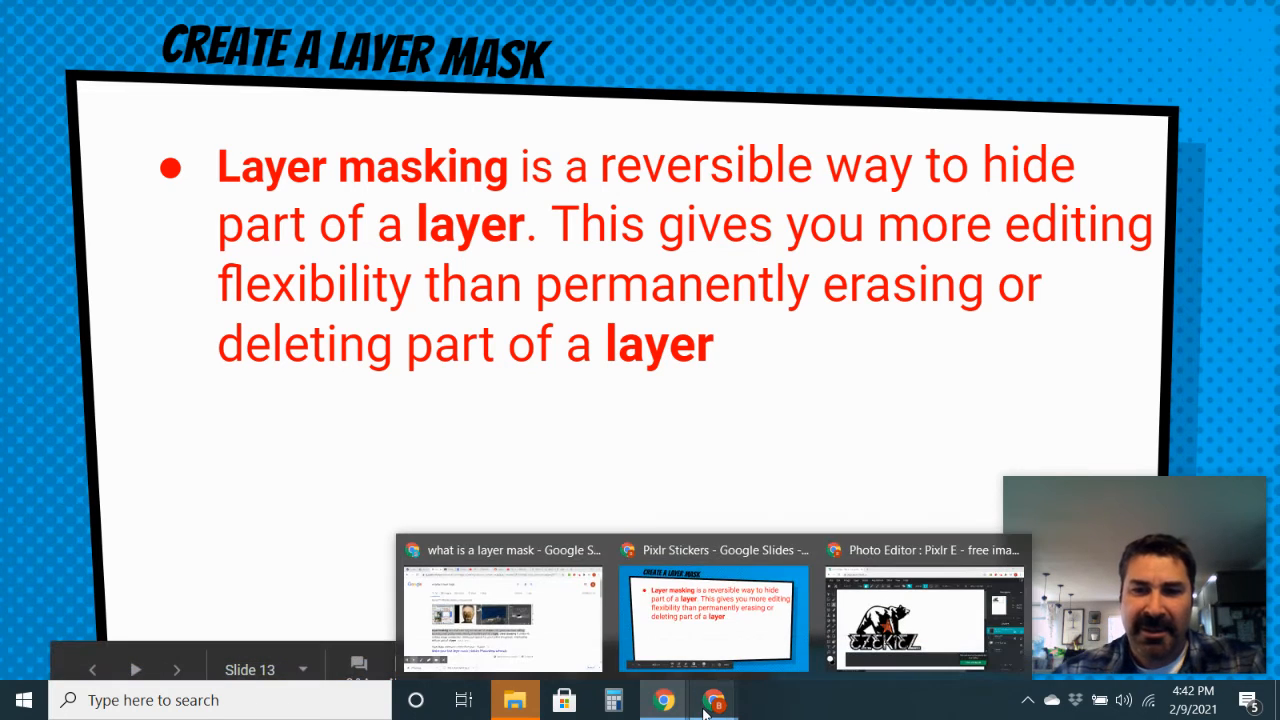
{"action": "left_click", "coordinate": [920, 610]}
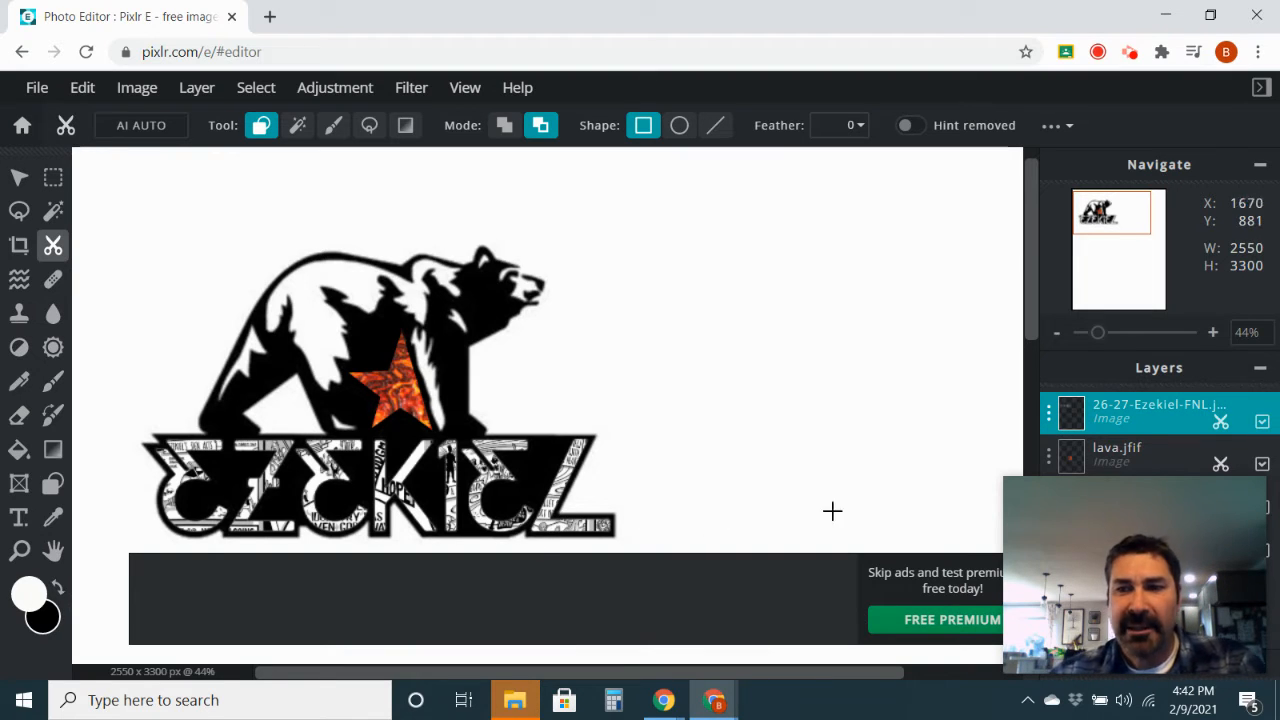
{"action": "mouse_move", "coordinate": [1046, 512]}
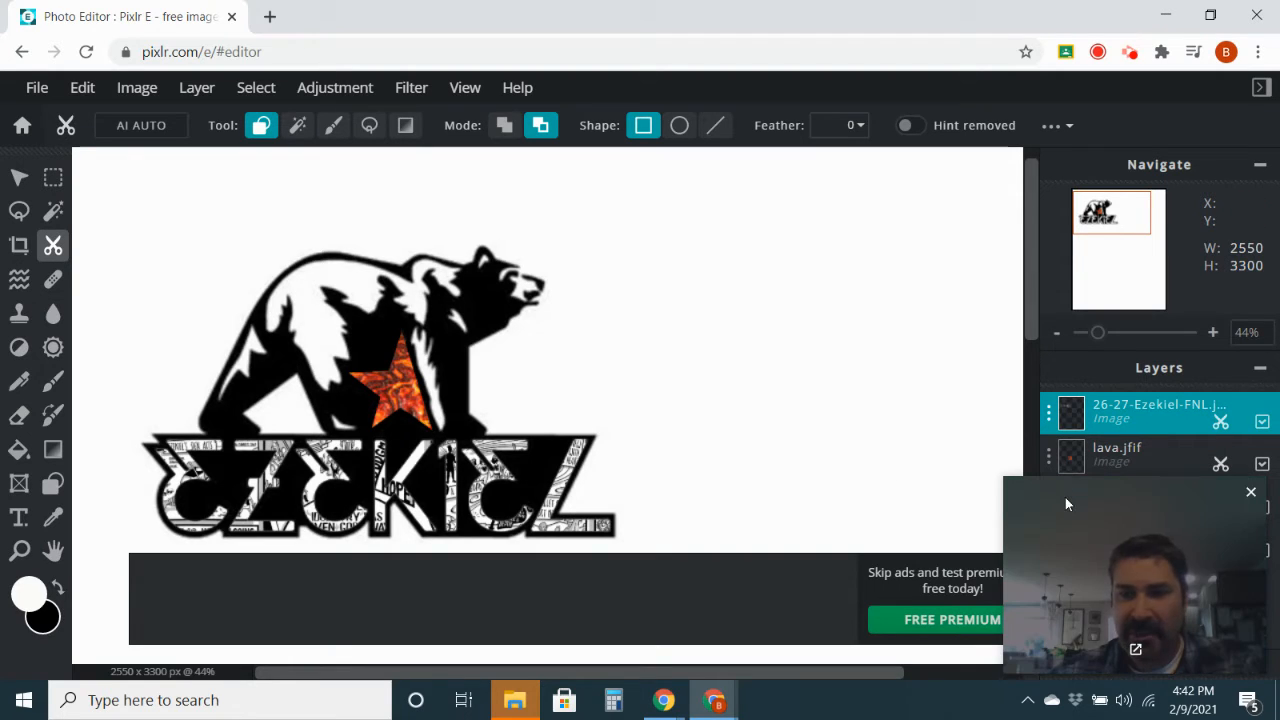
{"action": "left_click_drag", "start_coordinate": [1064, 497], "coordinate": [169, 192]}
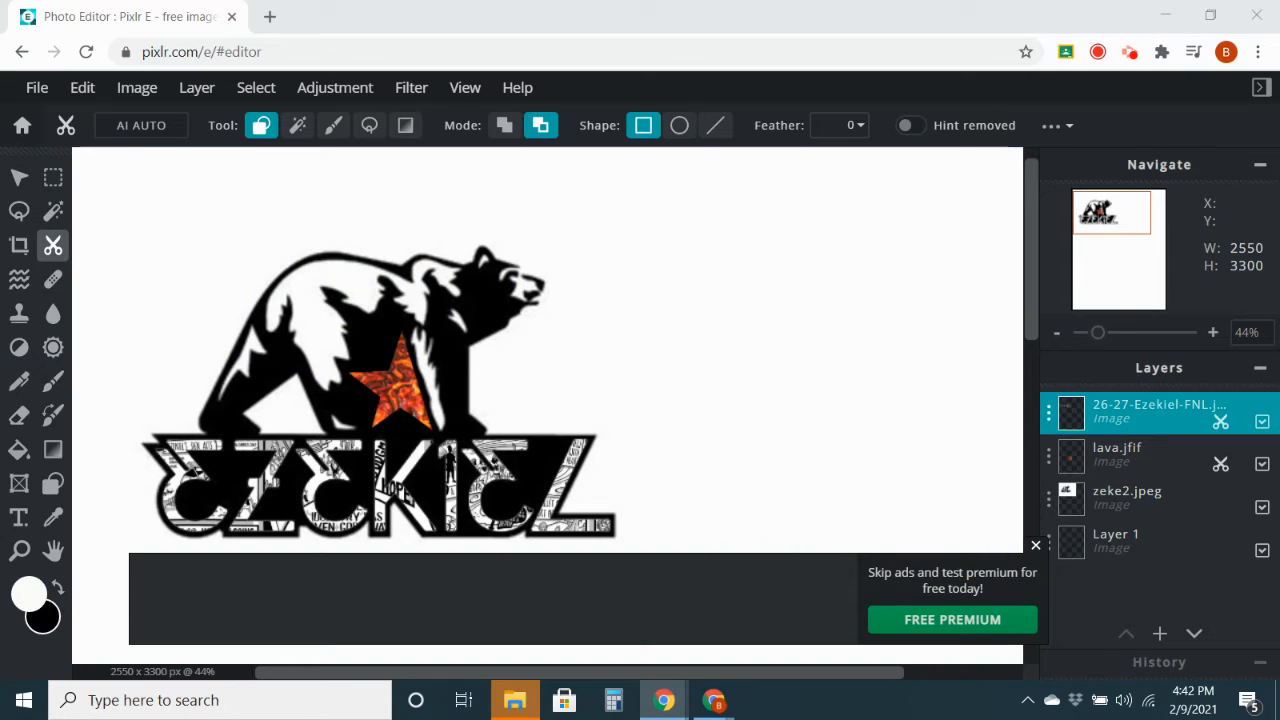
{"action": "left_click", "coordinate": [1035, 547]}
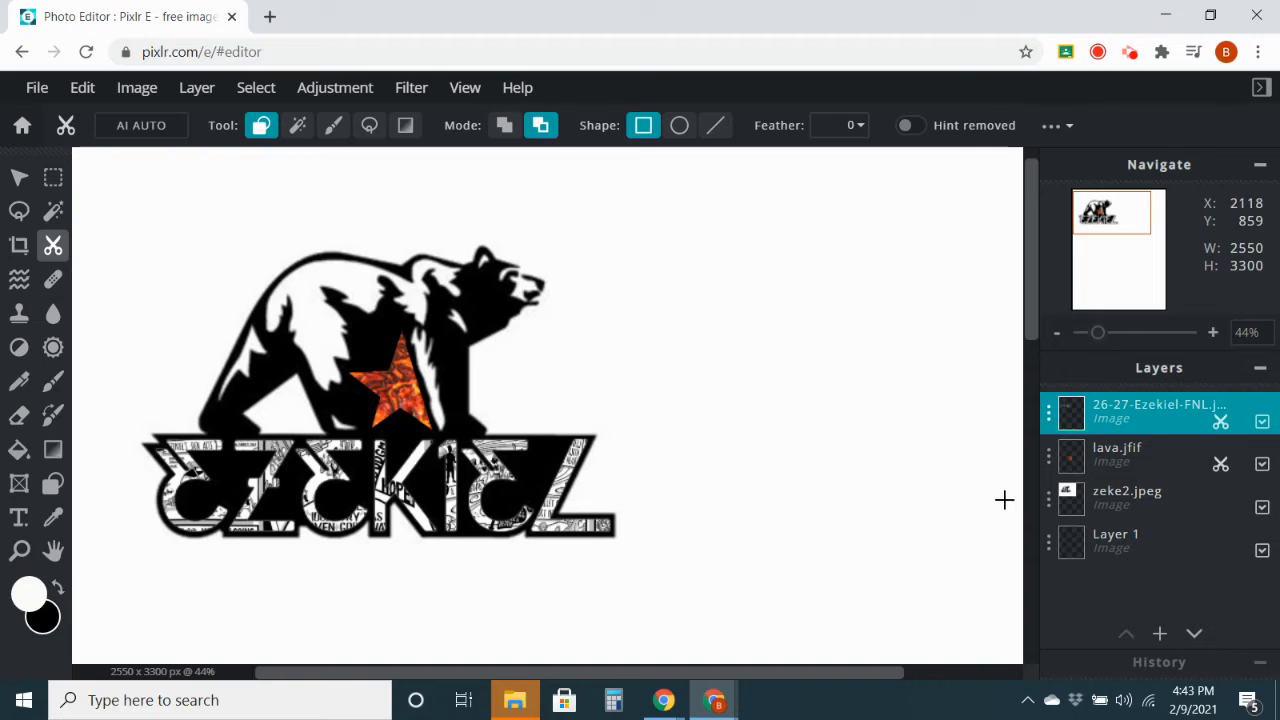
Make zeke2.jpeg the active layer and hide the 26-27-Ezekiel-FNL and lava.jfif layers above it.
{"action": "left_click", "coordinate": [1121, 502]}
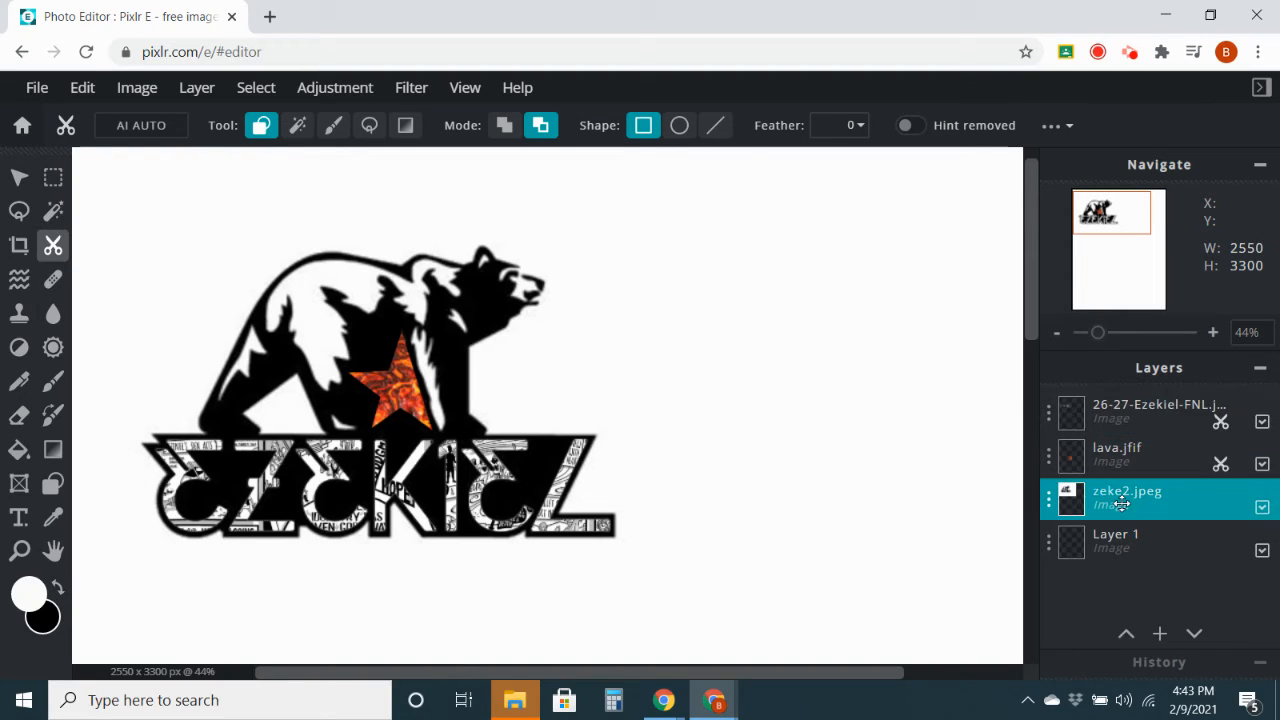
{"action": "left_click", "coordinate": [1263, 422]}
{"action": "left_click", "coordinate": [1263, 463]}
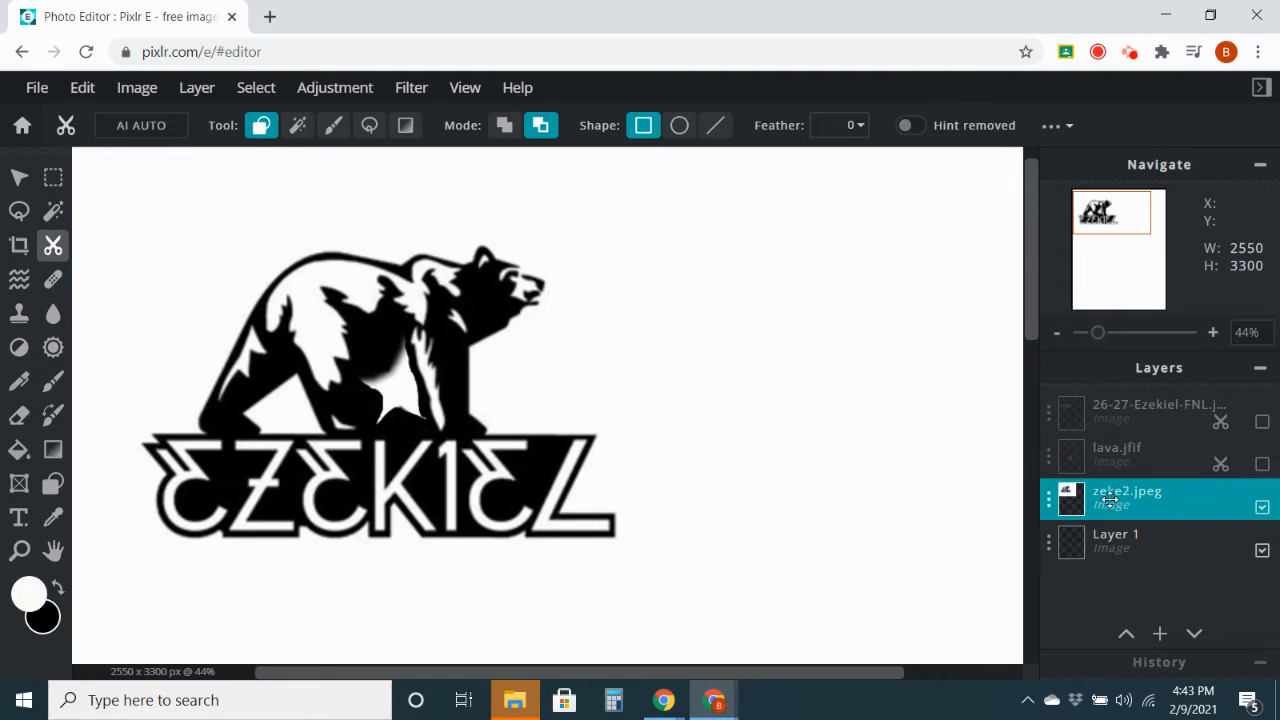
Select all the white letters of the EZEKIEL lettering on the zeke2.jpeg layer with the magic wand.
{"action": "left_click", "coordinate": [53, 211]}
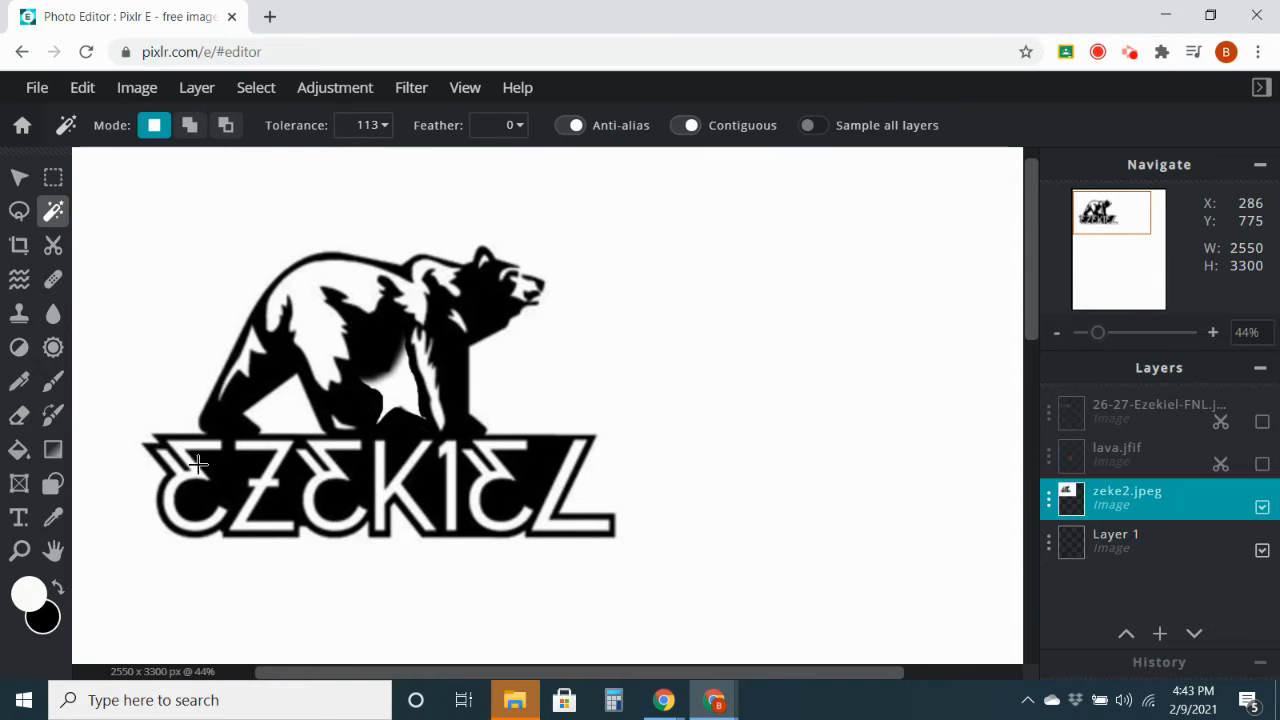
{"action": "left_click", "coordinate": [259, 483]}
{"action": "left_click", "coordinate": [378, 488], "text": "shift"}
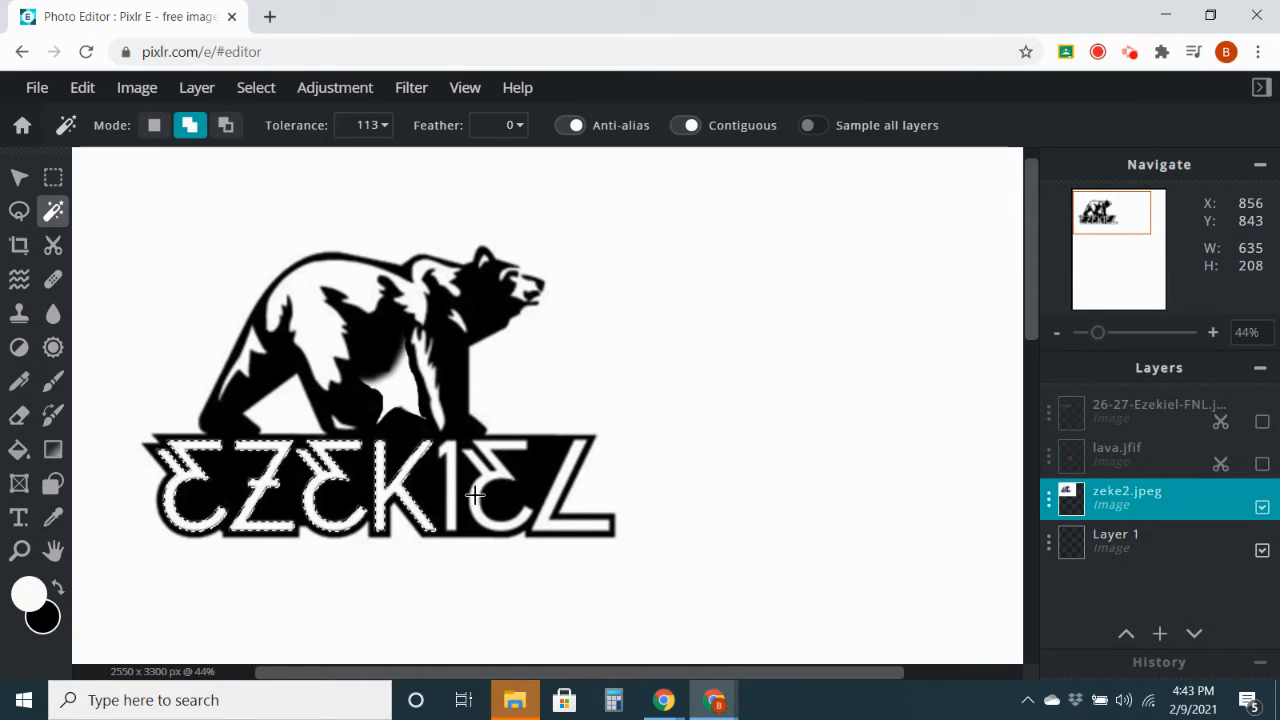
{"action": "left_click", "coordinate": [555, 494], "text": "shift"}
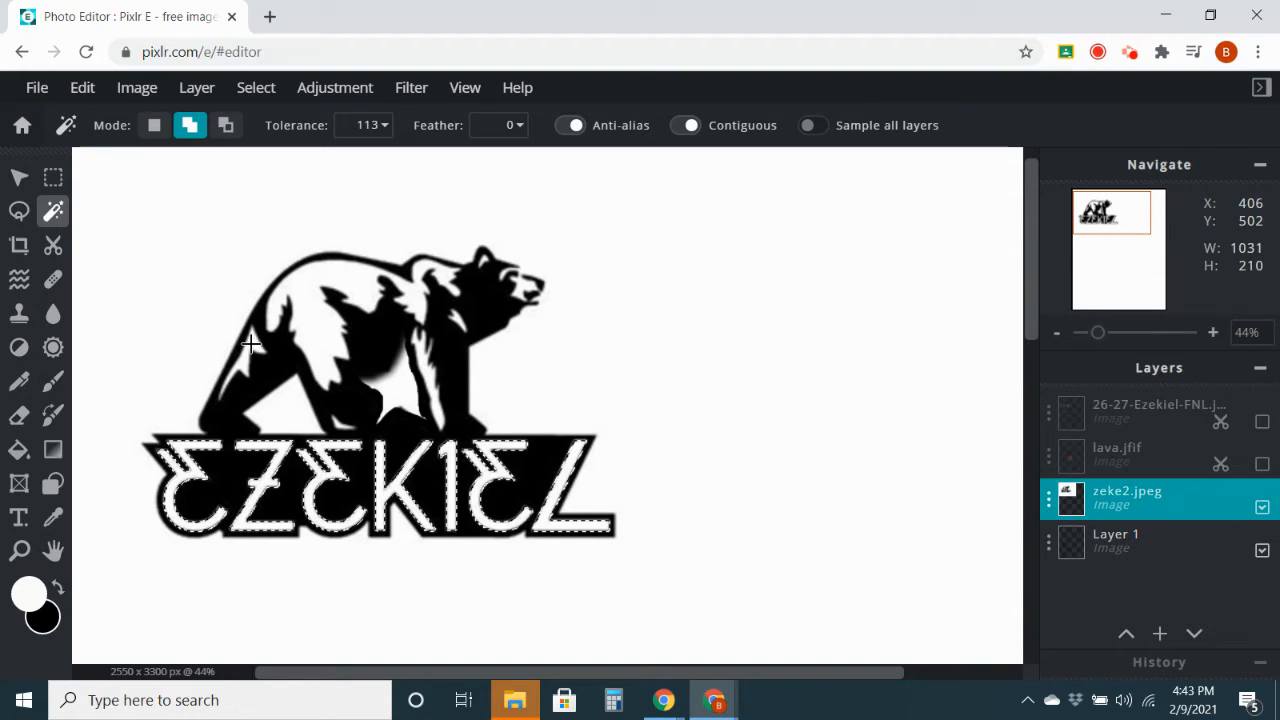
Add the white fur areas on the bear's hind leg, back and front leg to the magic wand selection.
{"action": "left_click", "coordinate": [277, 328]}
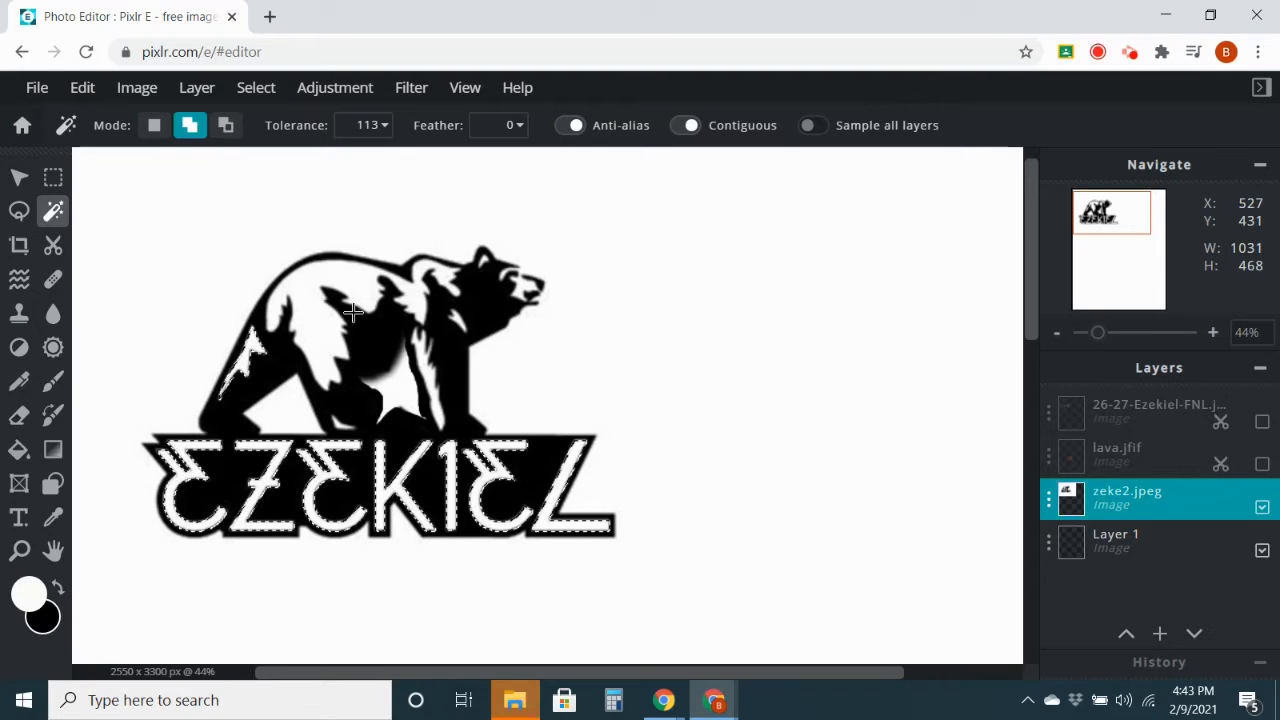
{"action": "left_click", "coordinate": [352, 312]}
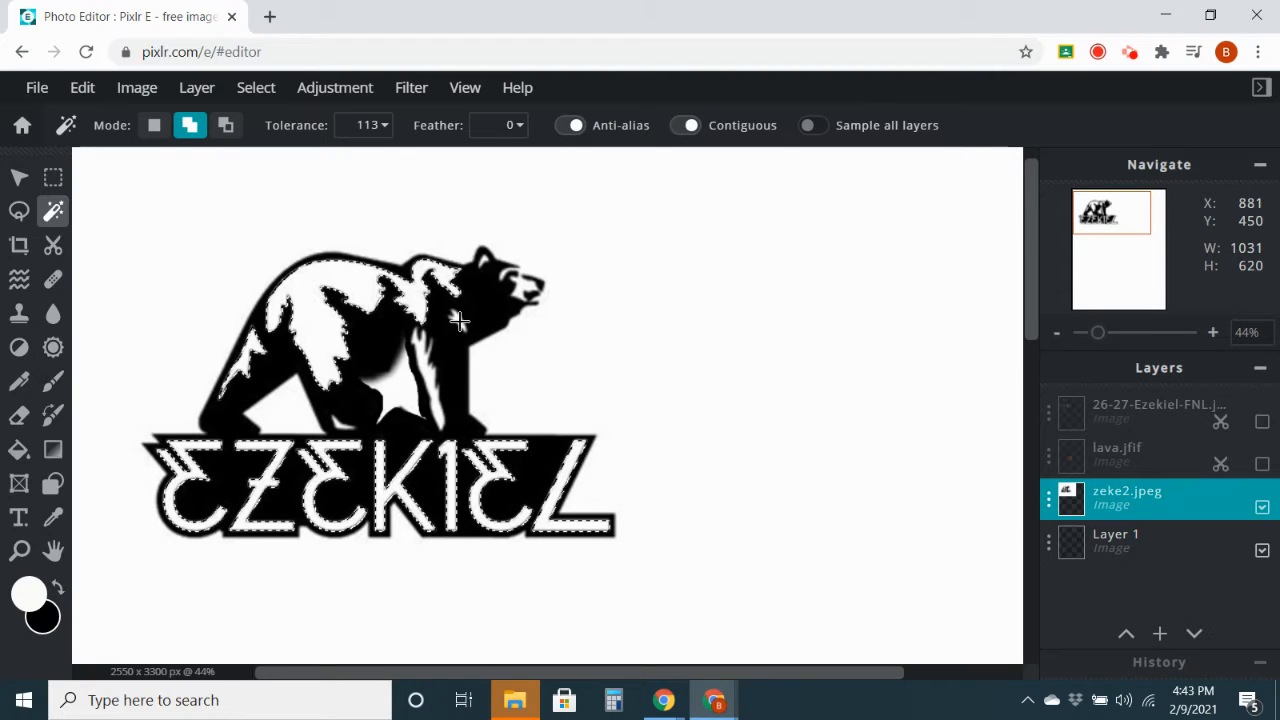
{"action": "left_click", "coordinate": [427, 376]}
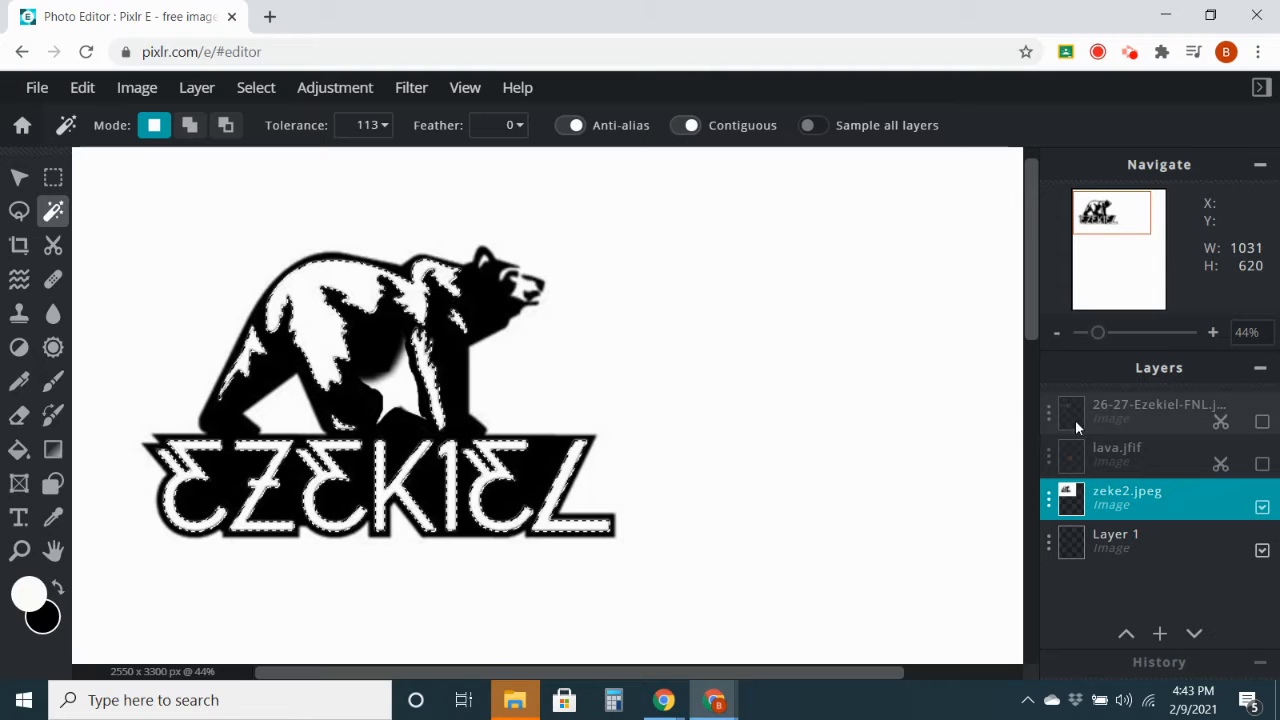
Show the 26-27-Ezekiel-FNL layer, convert the selection to a mask on it, and turn the lava.jfif layer's visibility back on.
{"action": "left_click", "coordinate": [1200, 414]}
{"action": "left_click", "coordinate": [1261, 424]}
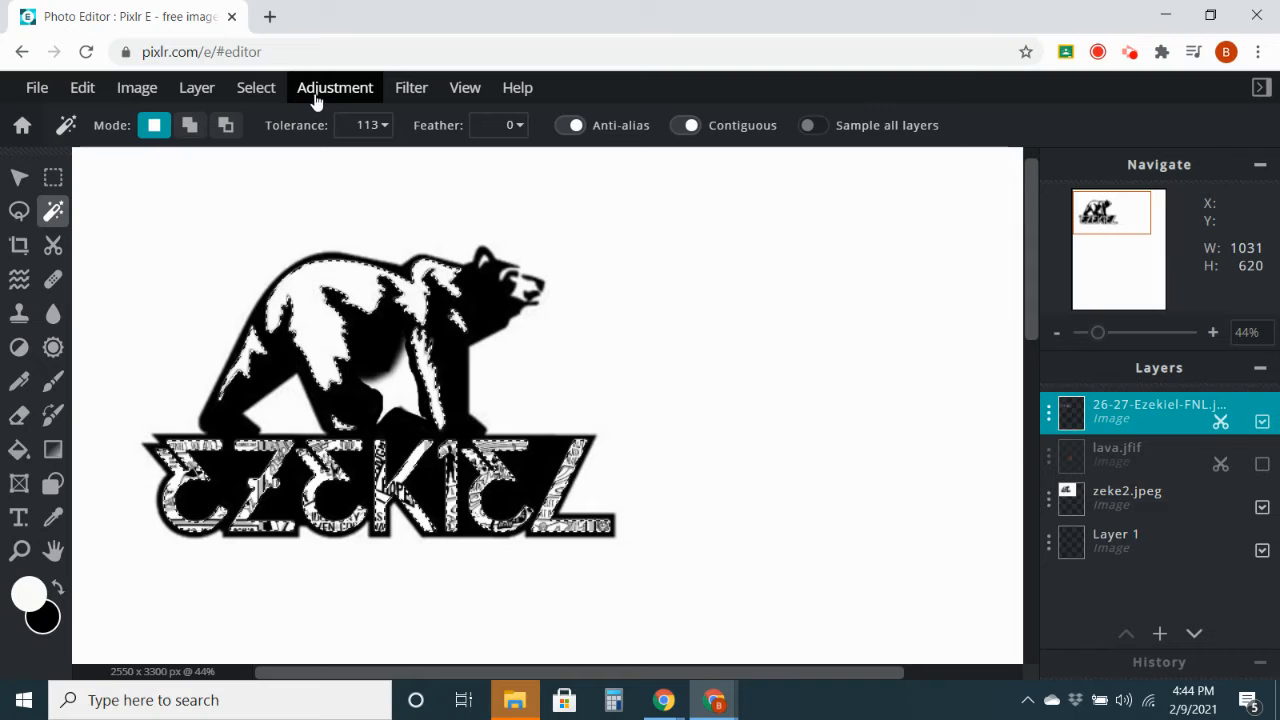
{"action": "left_click", "coordinate": [274, 96]}
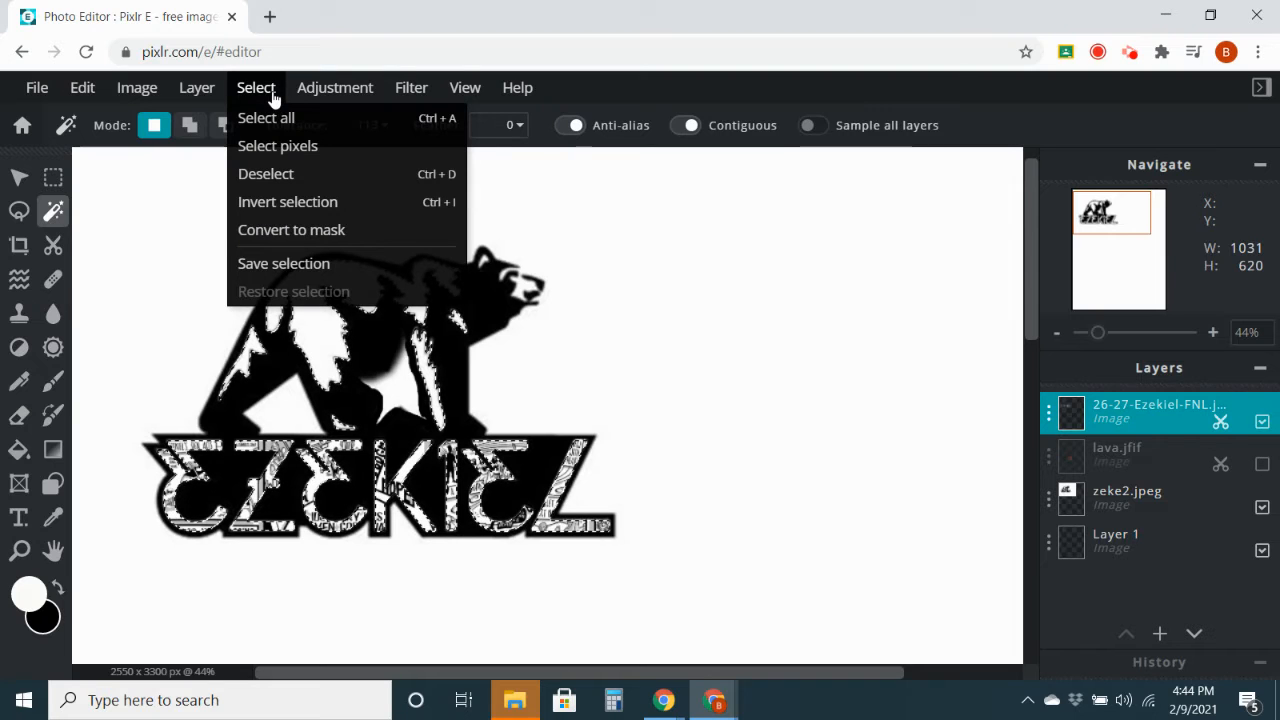
{"action": "left_click", "coordinate": [303, 231]}
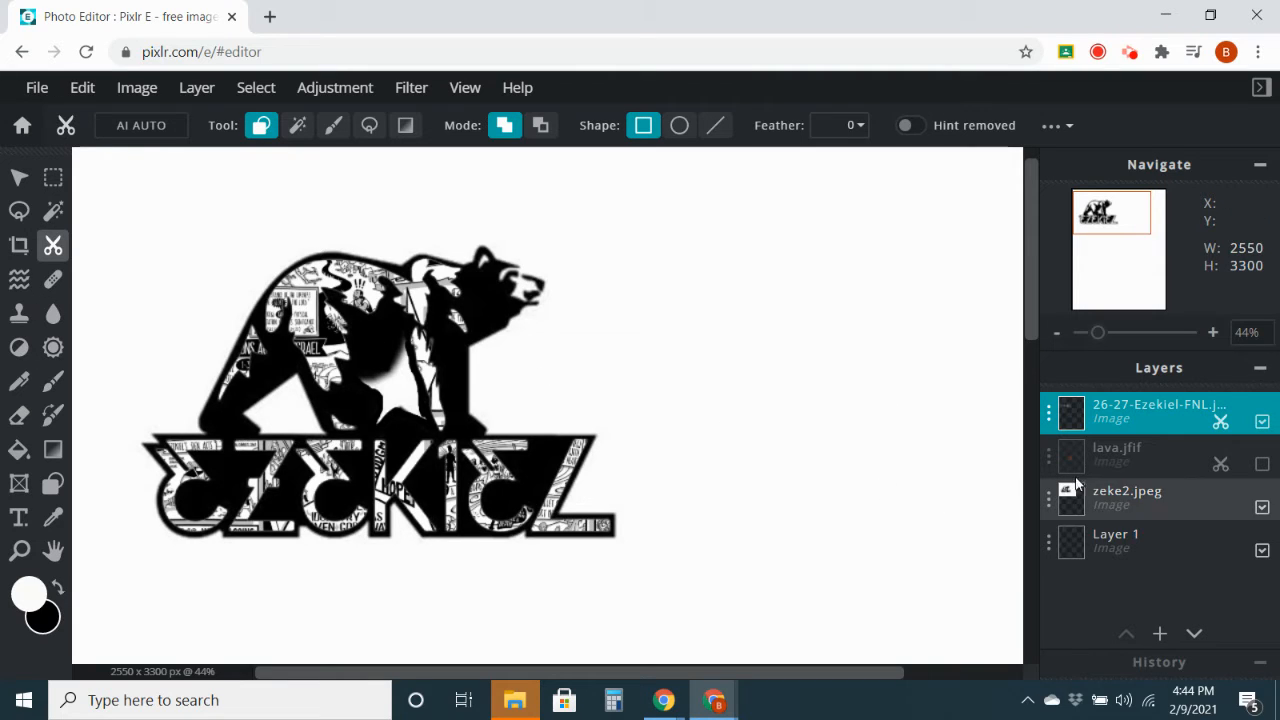
{"action": "left_click", "coordinate": [1262, 466]}
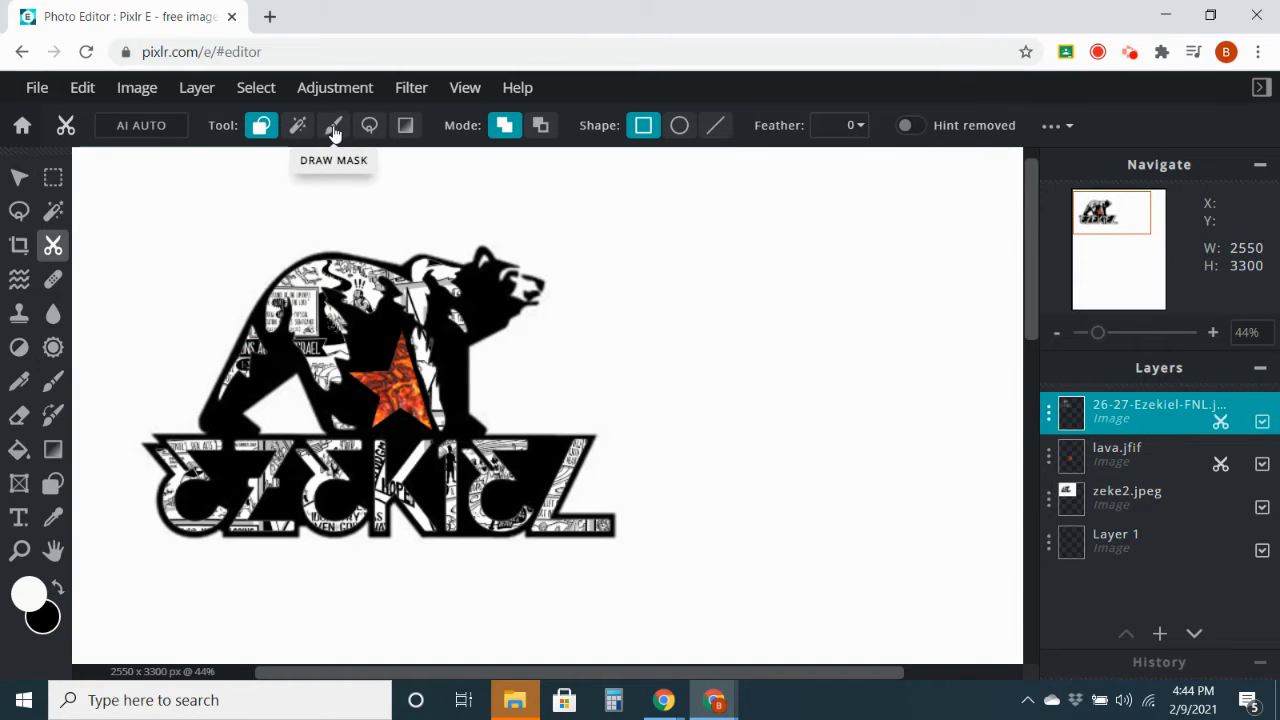
Try the lasso mask by adding small areas above the bear's back and below its head, and lasso them out of the mask again.
{"action": "left_click", "coordinate": [368, 127]}
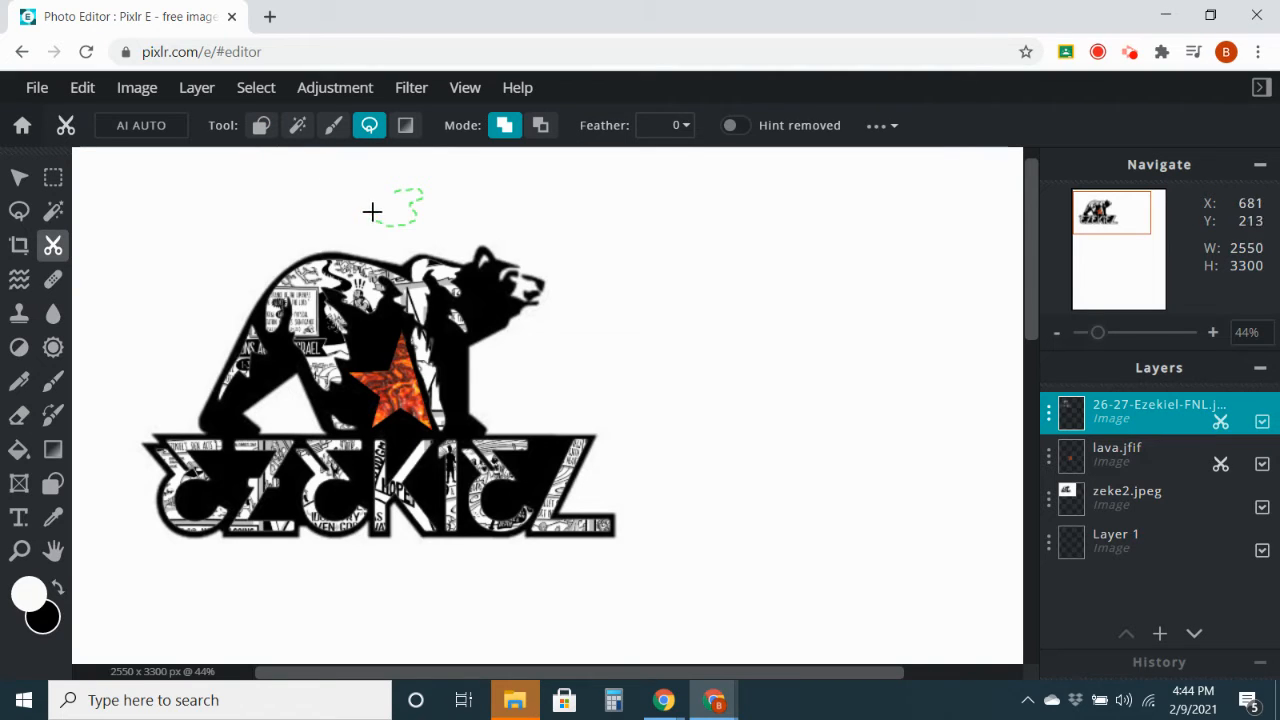
{"action": "left_click_drag", "start_coordinate": [395, 193], "coordinate": [412, 190]}
{"action": "left_click_drag", "start_coordinate": [503, 360], "coordinate": [504, 357]}
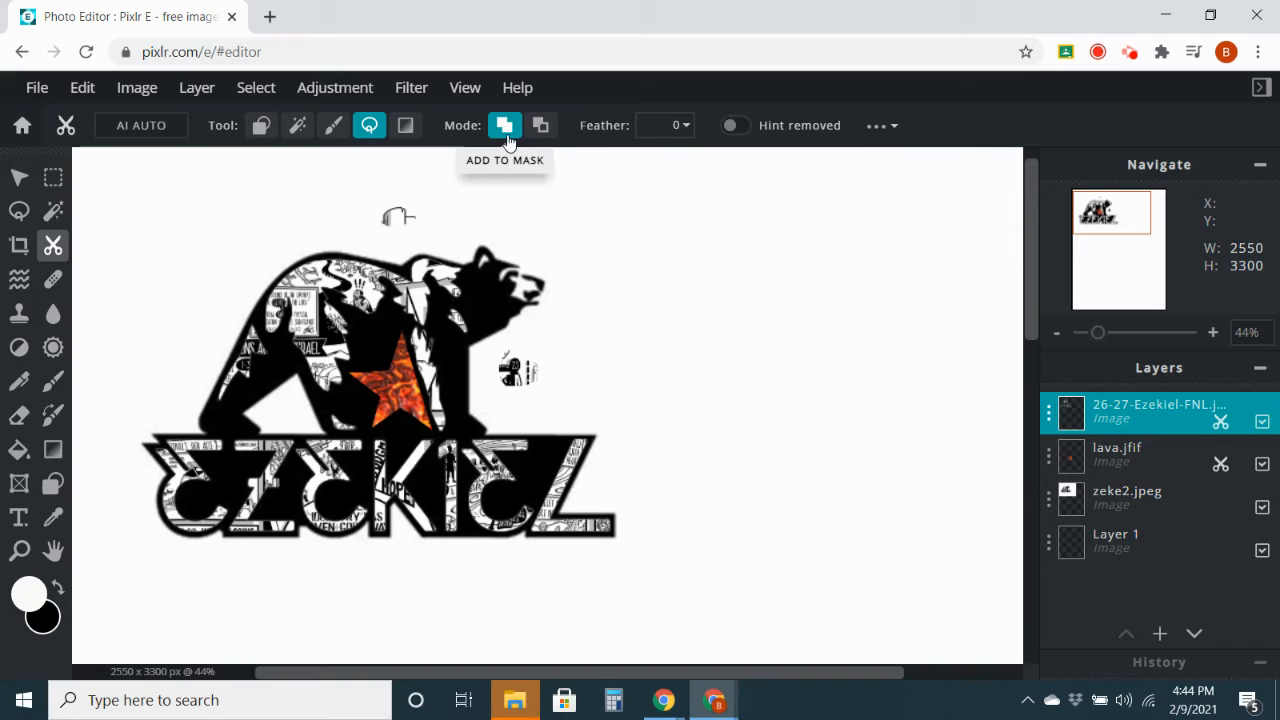
{"action": "left_click", "coordinate": [541, 130]}
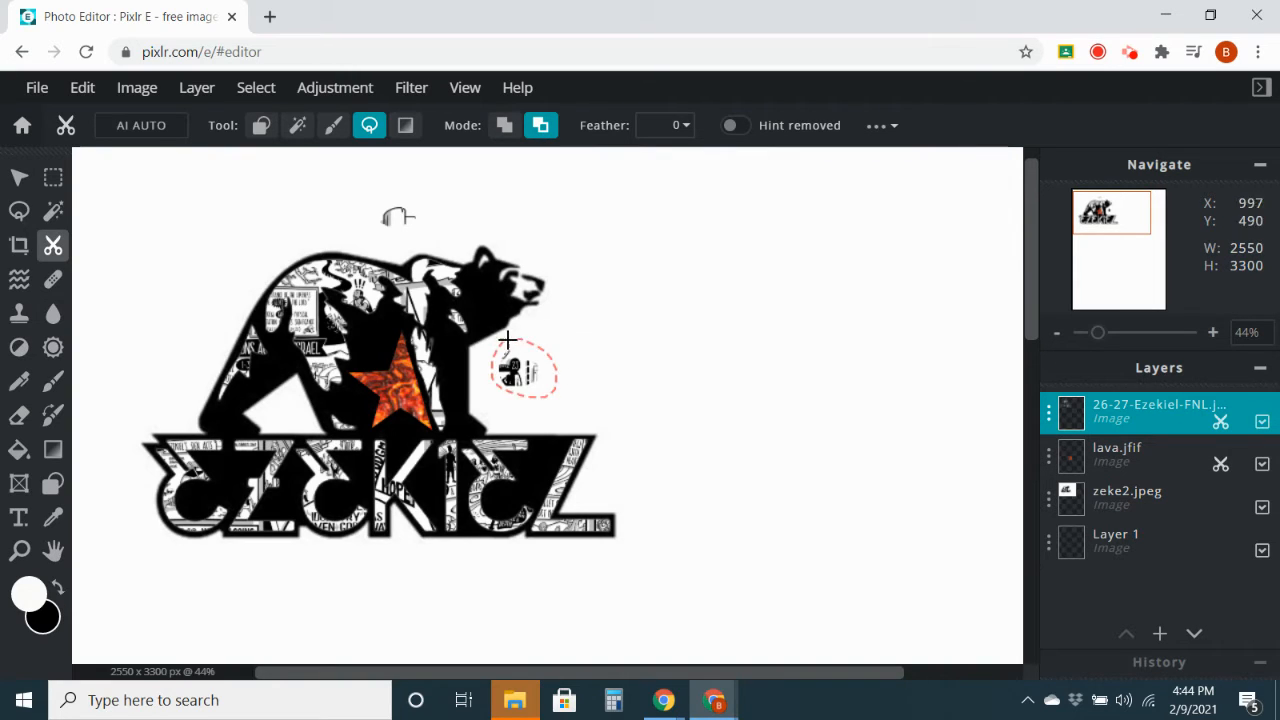
{"action": "left_click_drag", "start_coordinate": [527, 336], "coordinate": [528, 340]}
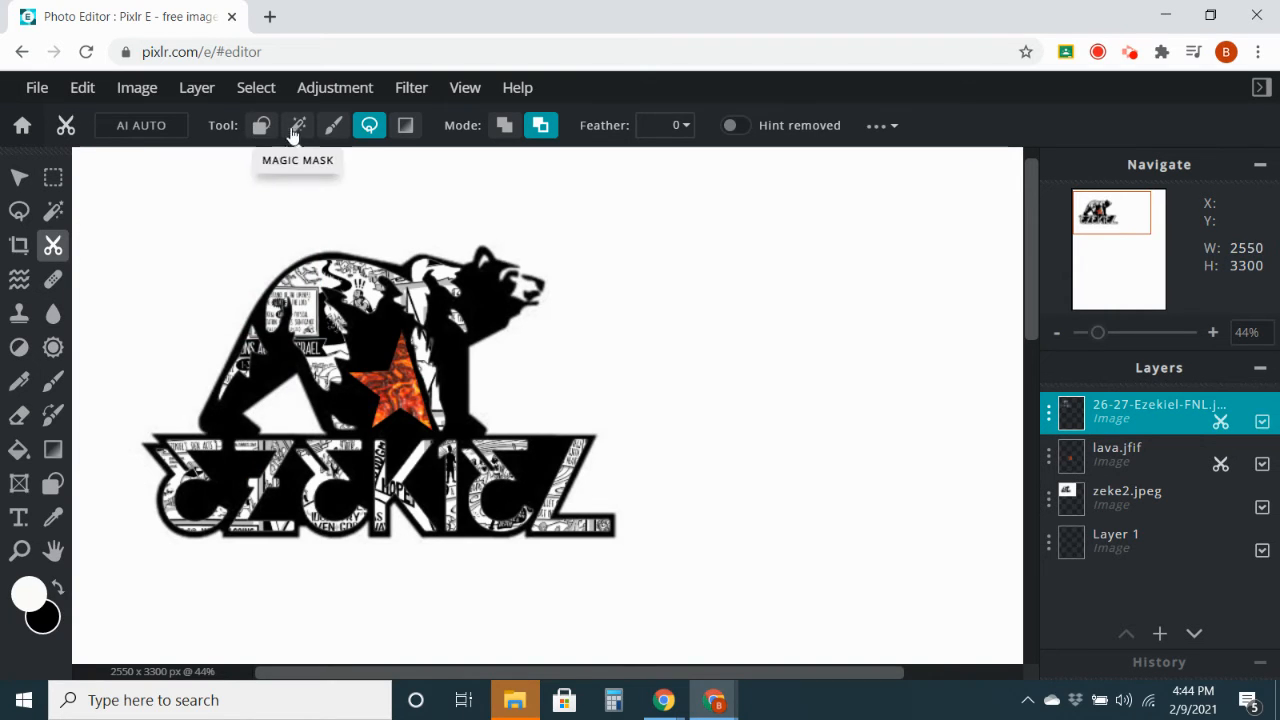
Try the draw mask brush by painting strokes into the mask above the bear's back, and brush them out in remove-from-mask mode.
{"action": "left_click", "coordinate": [506, 130]}
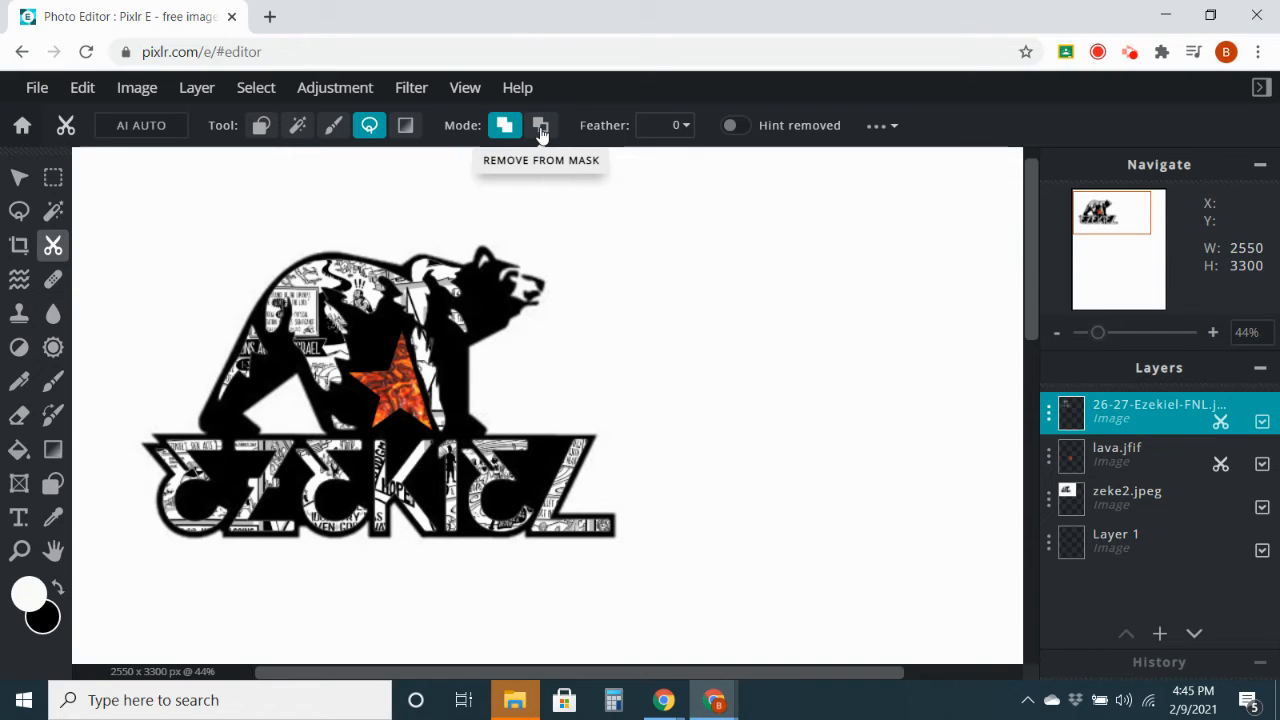
{"action": "left_click", "coordinate": [541, 129]}
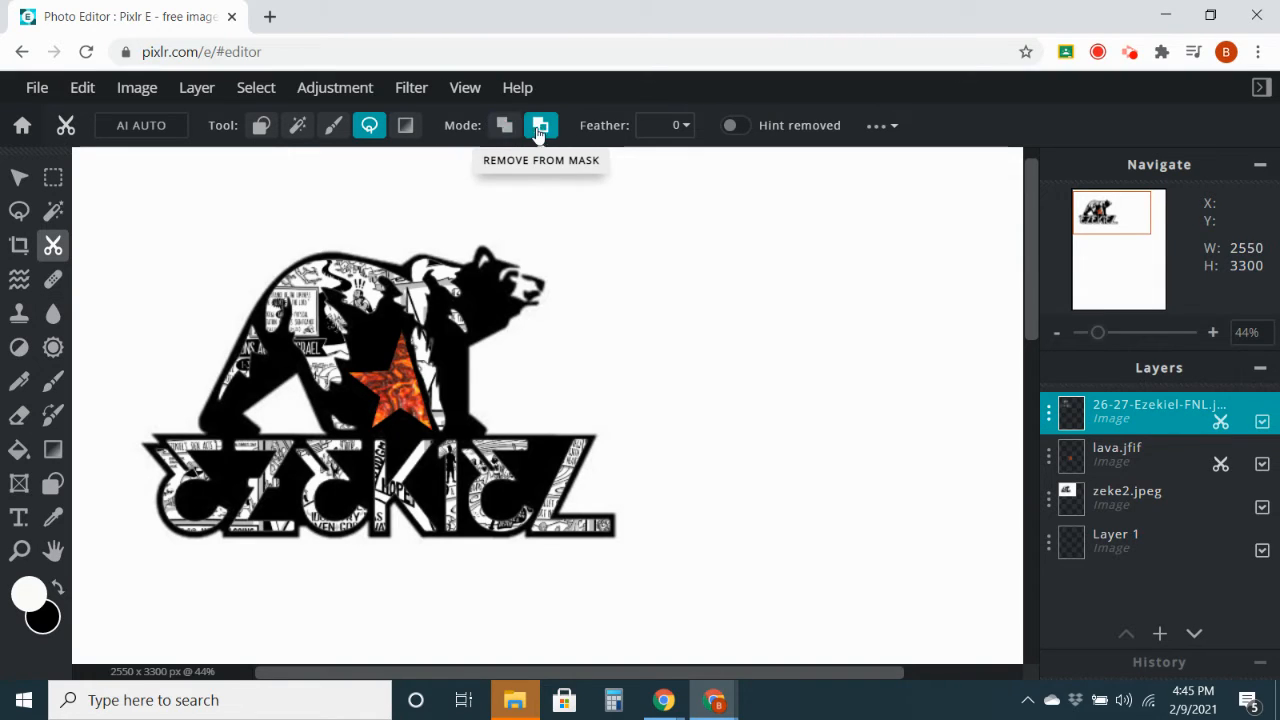
{"action": "left_click", "coordinate": [505, 127]}
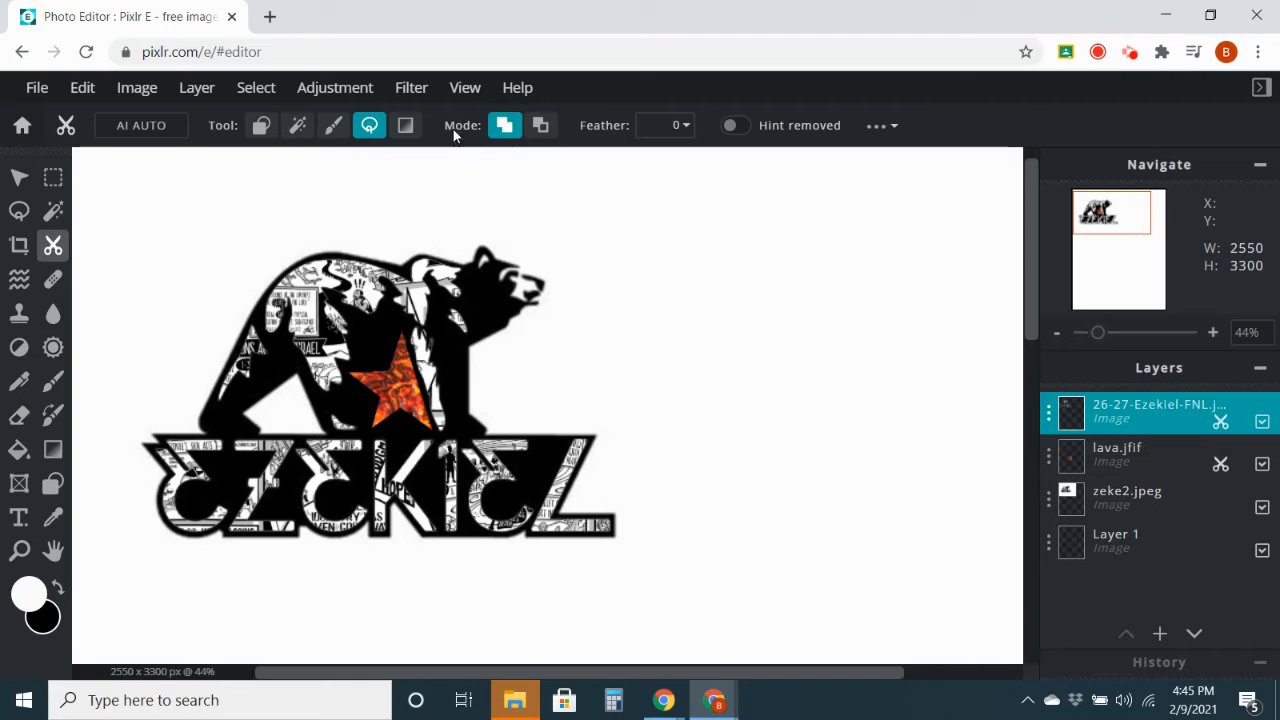
{"action": "left_click", "coordinate": [333, 127]}
{"action": "mouse_move", "coordinate": [383, 186]}
{"action": "left_mouse_down"}
{"action": "mouse_move", "coordinate": [438, 180]}
{"action": "mouse_move", "coordinate": [449, 210]}
{"action": "mouse_move", "coordinate": [390, 190]}
{"action": "left_mouse_up"}
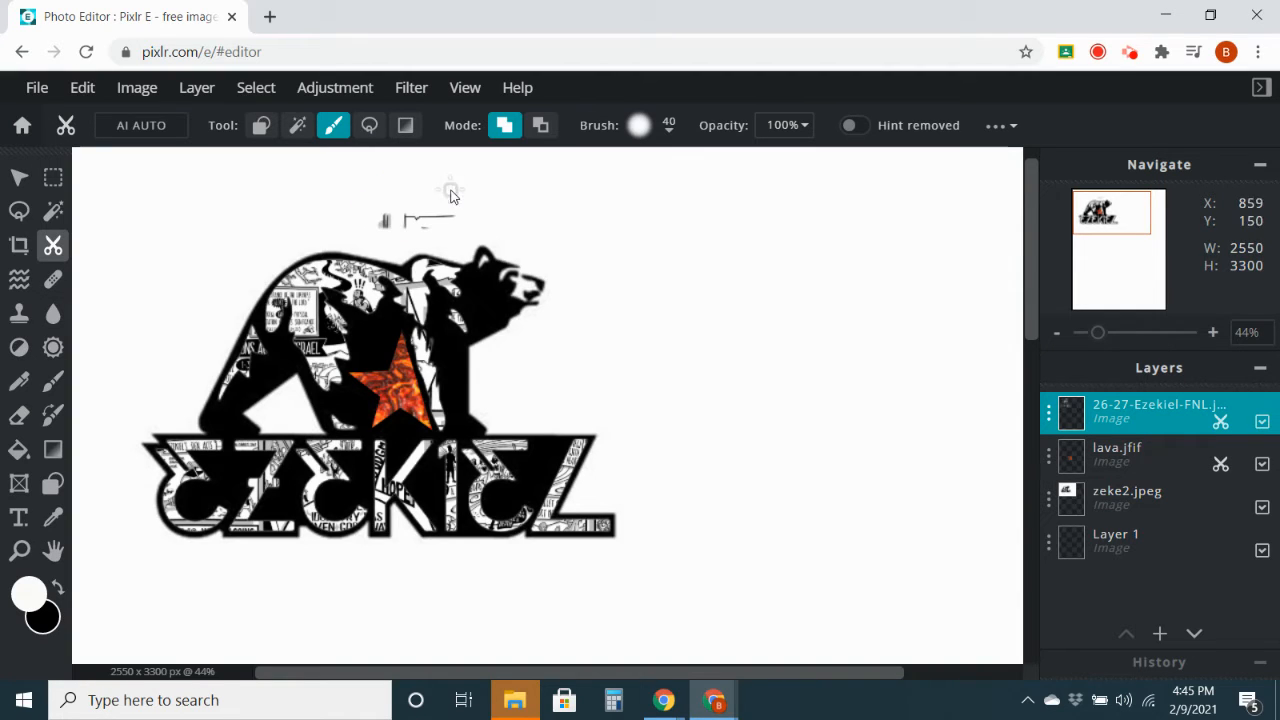
{"action": "left_click", "coordinate": [540, 125]}
{"action": "mouse_move", "coordinate": [383, 192]}
{"action": "left_mouse_down"}
{"action": "mouse_move", "coordinate": [385, 225]}
{"action": "mouse_move", "coordinate": [420, 232]}
{"action": "mouse_move", "coordinate": [450, 213]}
{"action": "mouse_move", "coordinate": [387, 203]}
{"action": "mouse_move", "coordinate": [389, 217]}
{"action": "mouse_move", "coordinate": [443, 216]}
{"action": "mouse_move", "coordinate": [410, 230]}
{"action": "mouse_move", "coordinate": [391, 214]}
{"action": "left_mouse_up"}
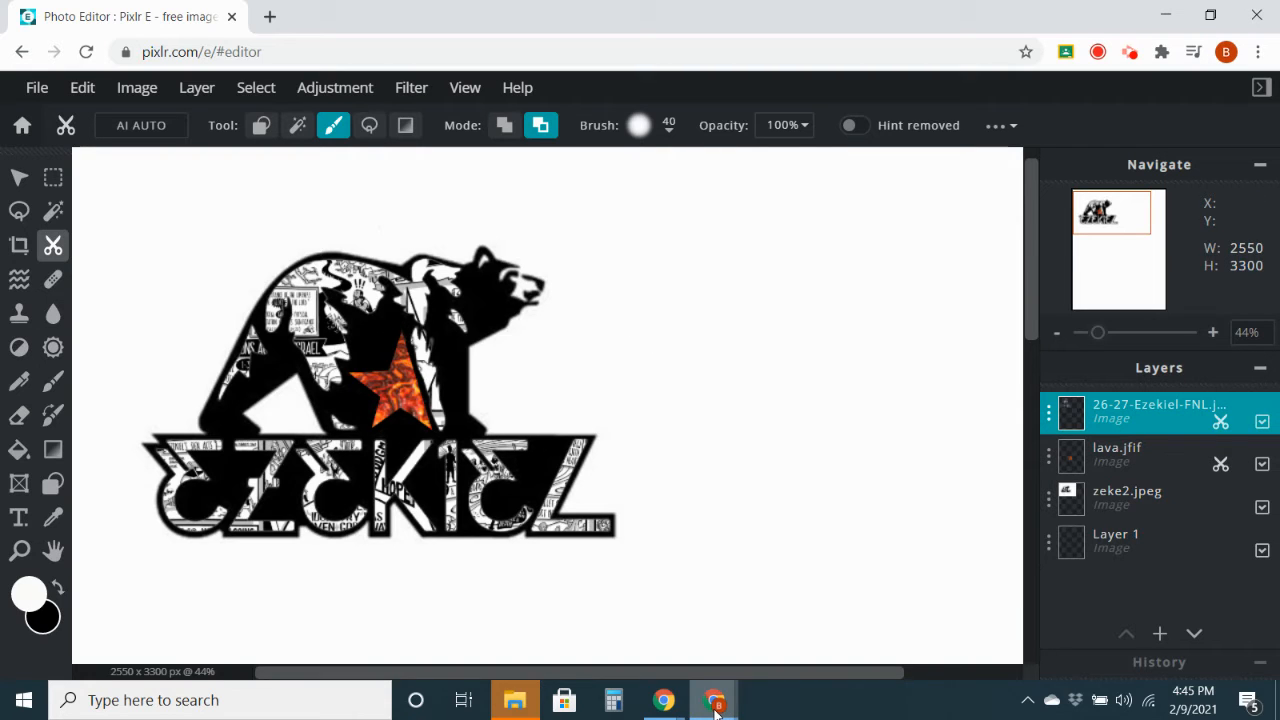
Switch to the Pixlr Stickers presentation and advance past the layer mask instructions to the Blending Mode slide.
{"action": "mouse_move", "coordinate": [716, 712]}
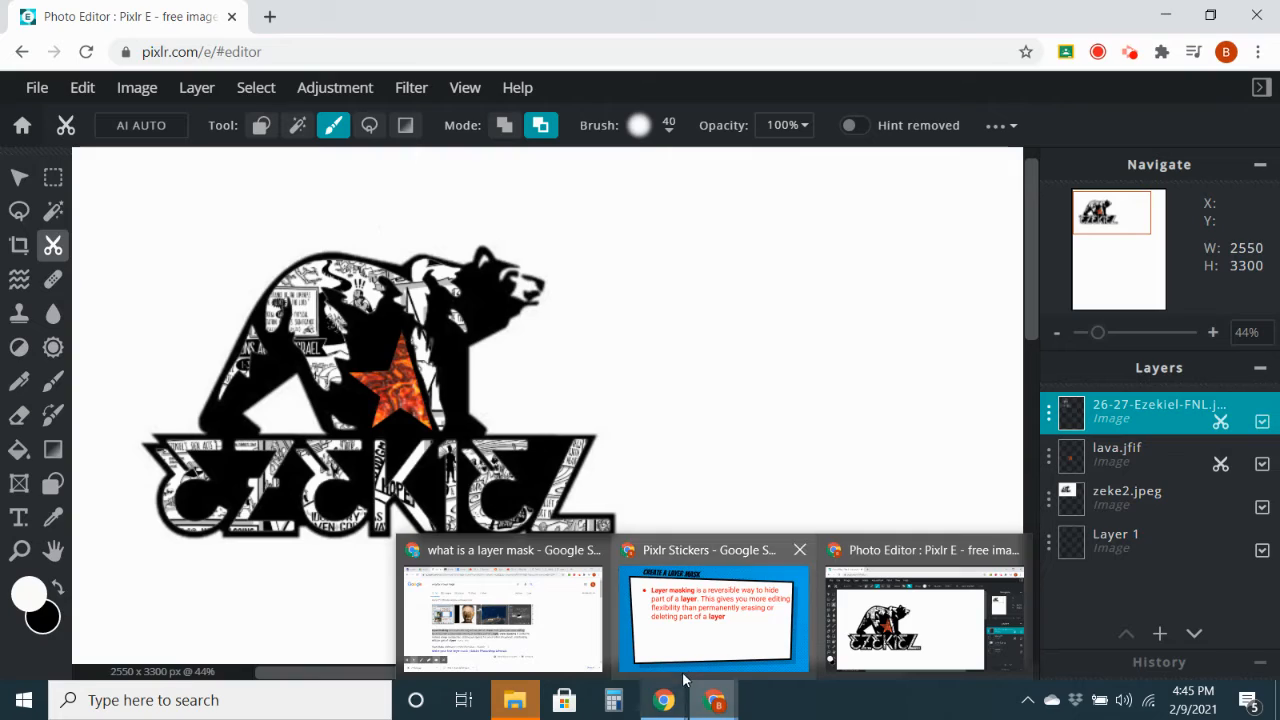
{"action": "left_click", "coordinate": [699, 646]}
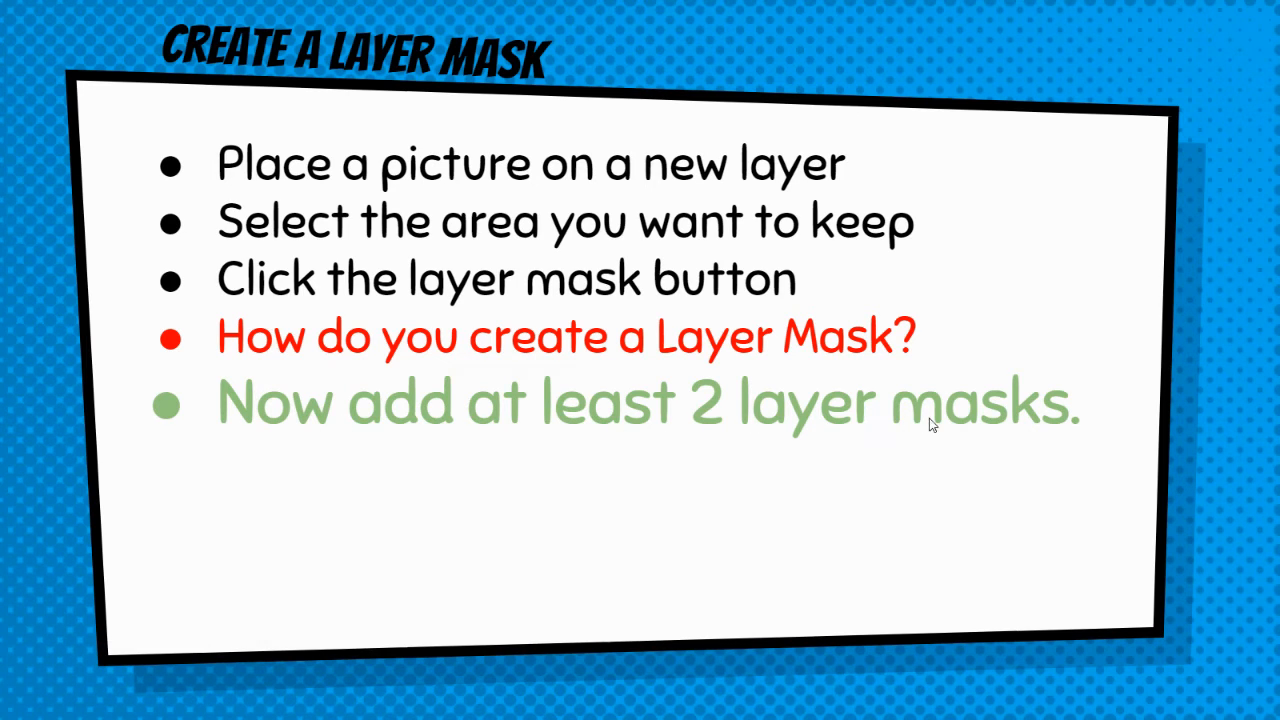
{"action": "left_click", "coordinate": [747, 436]}
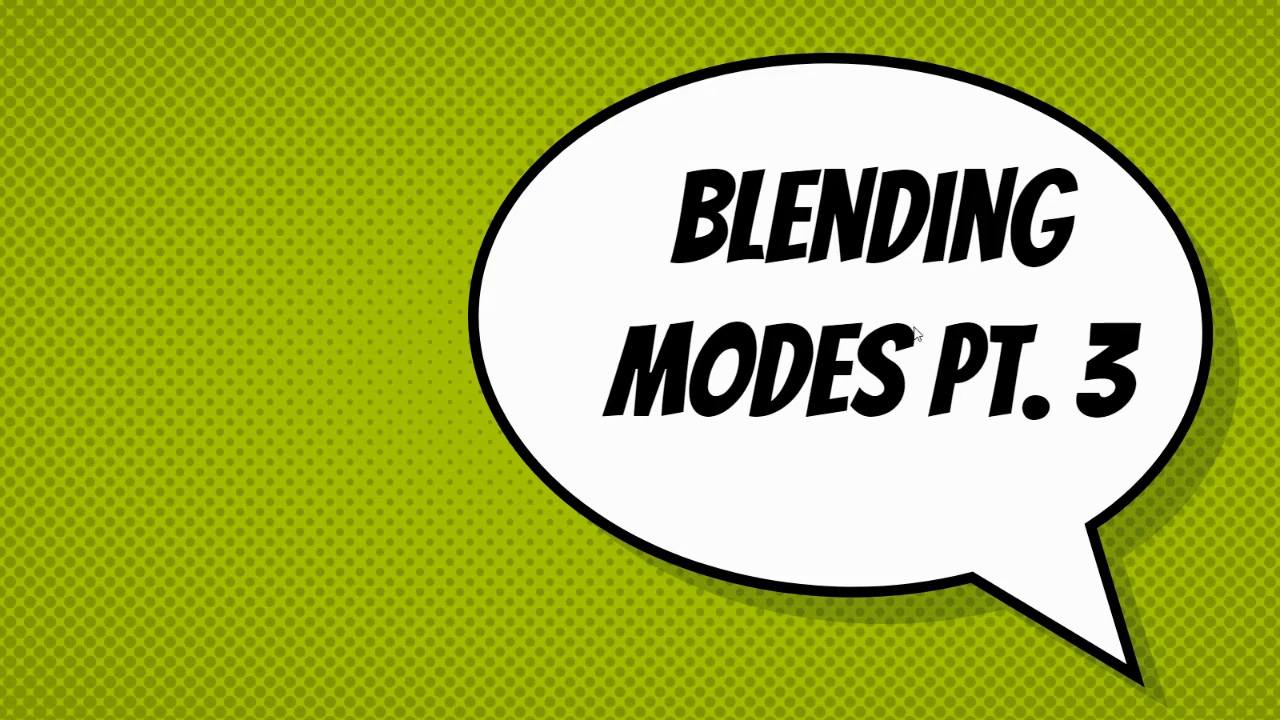
{"action": "left_click", "coordinate": [836, 336]}
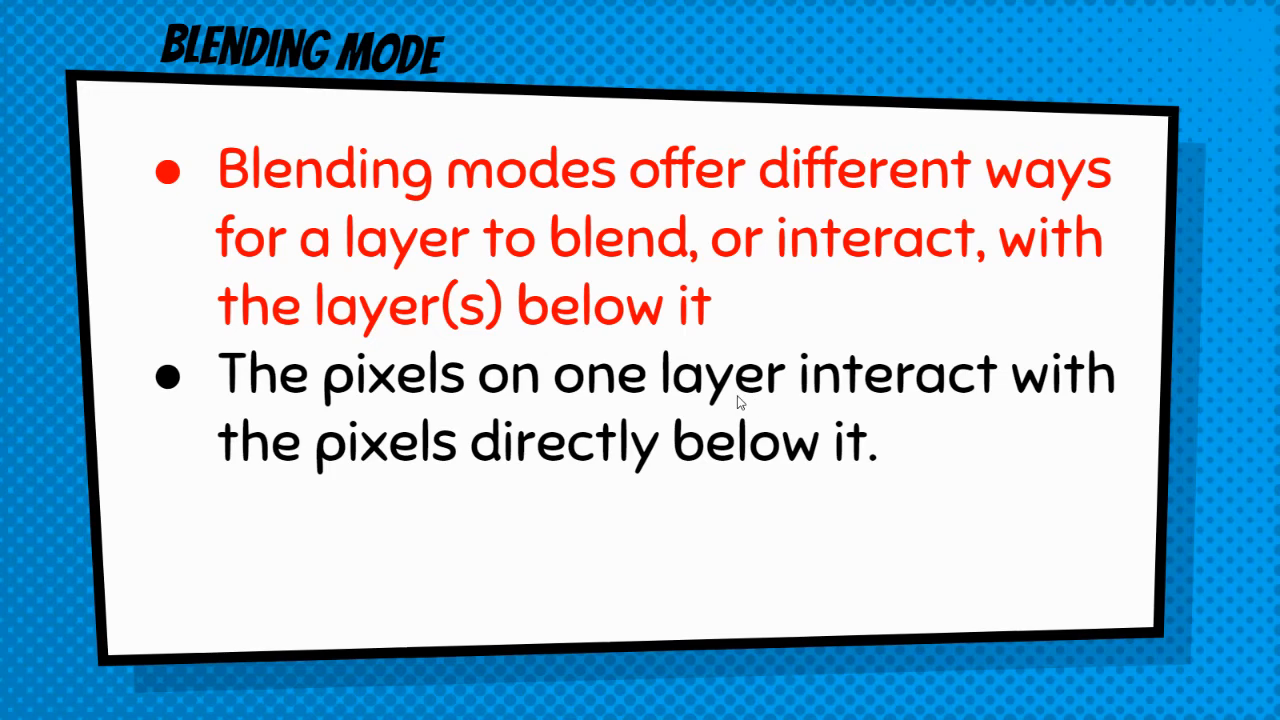
Return to the Pixlr E editor and add nebula.jpg from the assets folder as a new image layer.
{"action": "mouse_move", "coordinate": [631, 712]}
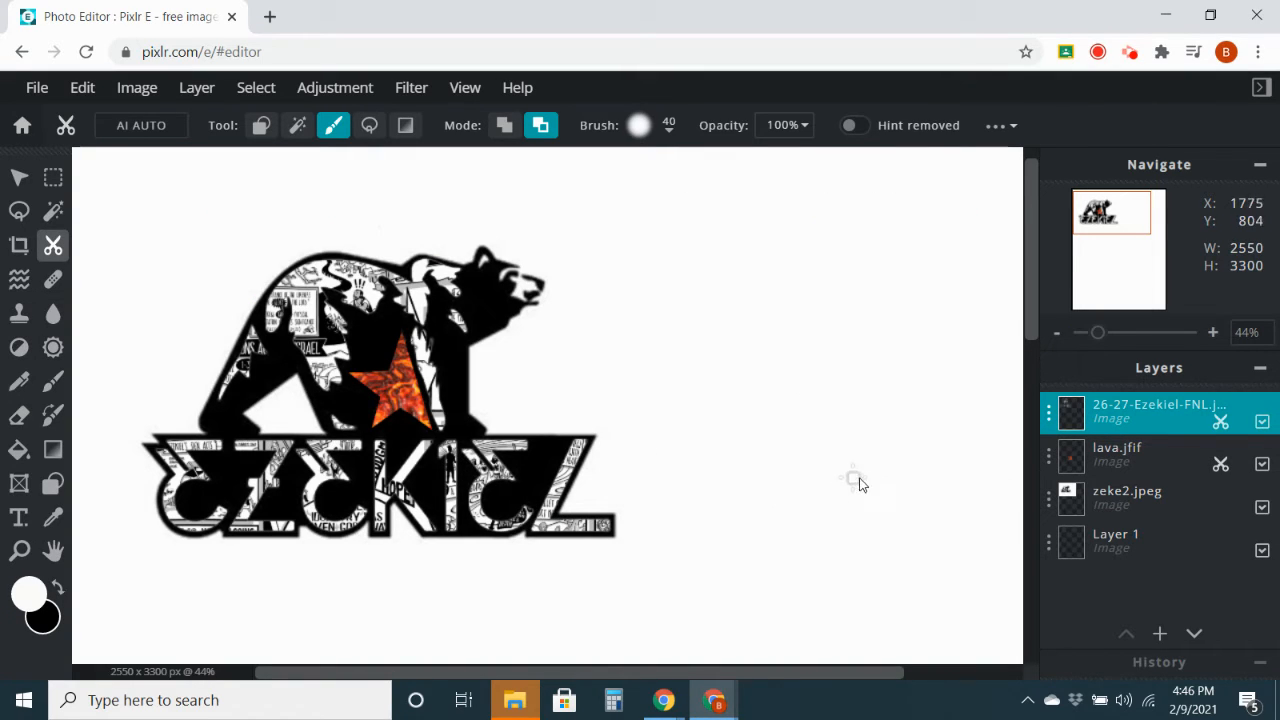
{"action": "left_click", "coordinate": [196, 89]}
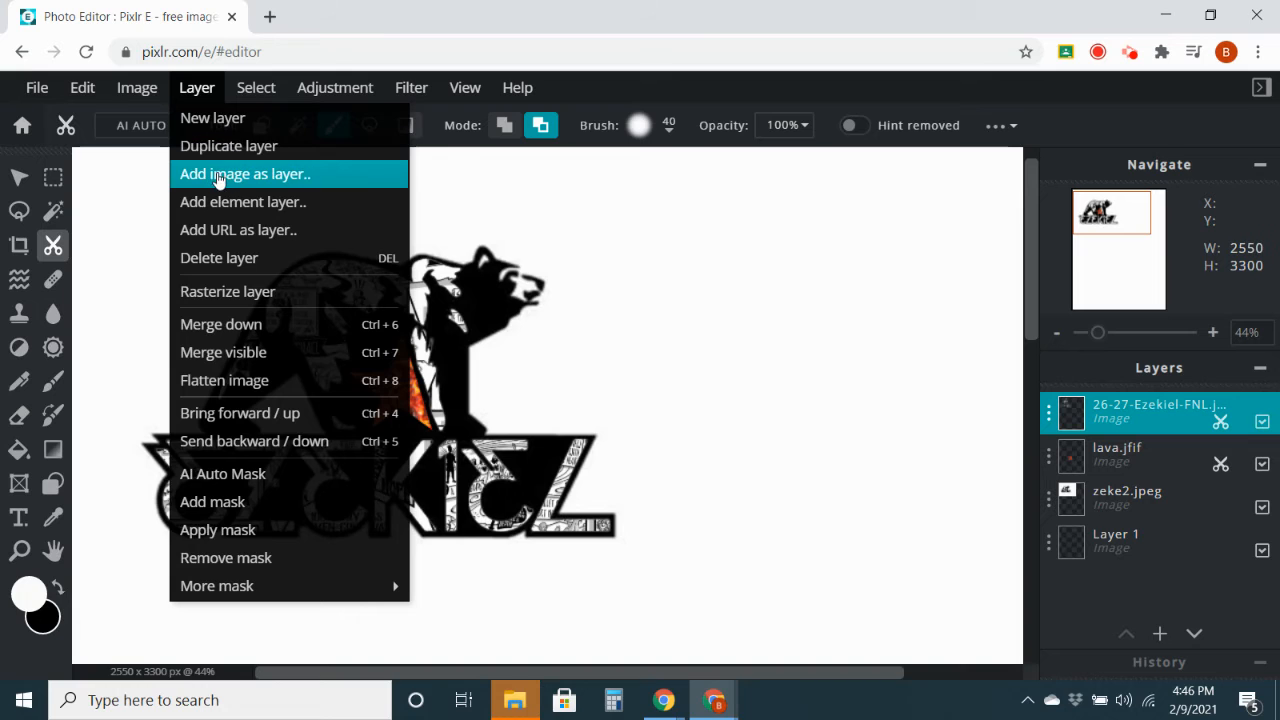
{"action": "left_click", "coordinate": [218, 175]}
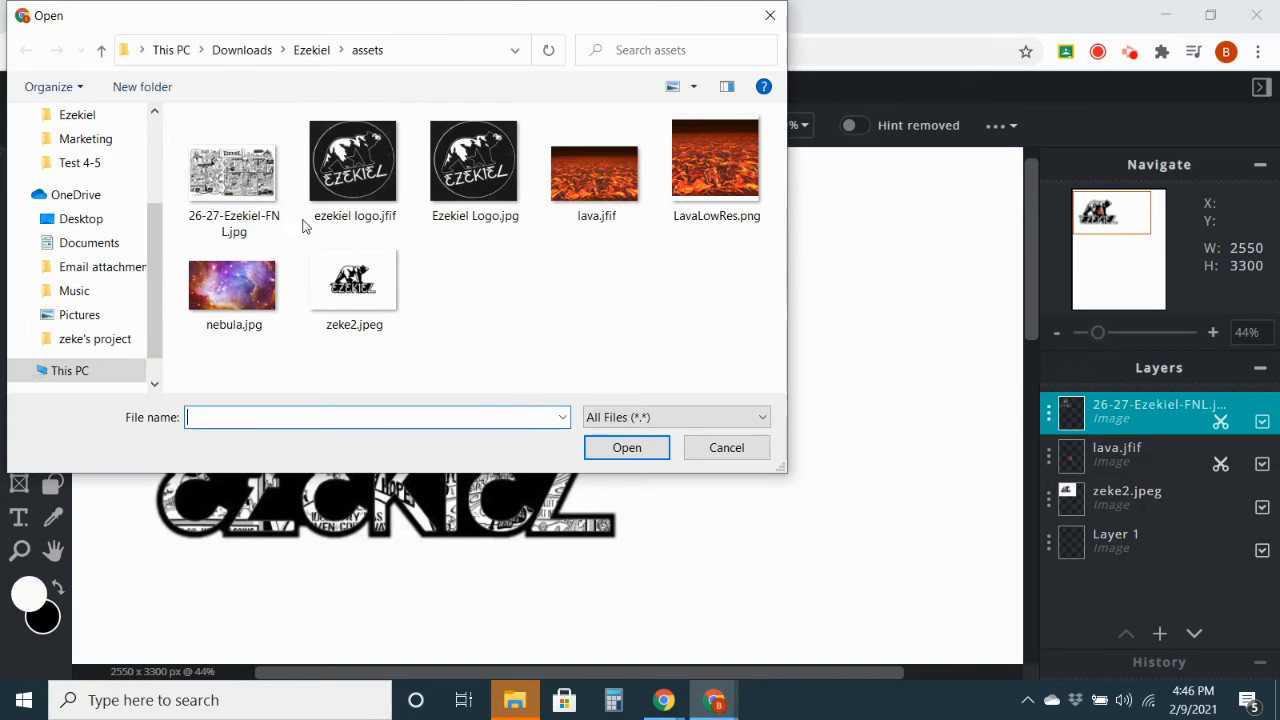
{"action": "left_click", "coordinate": [232, 288]}
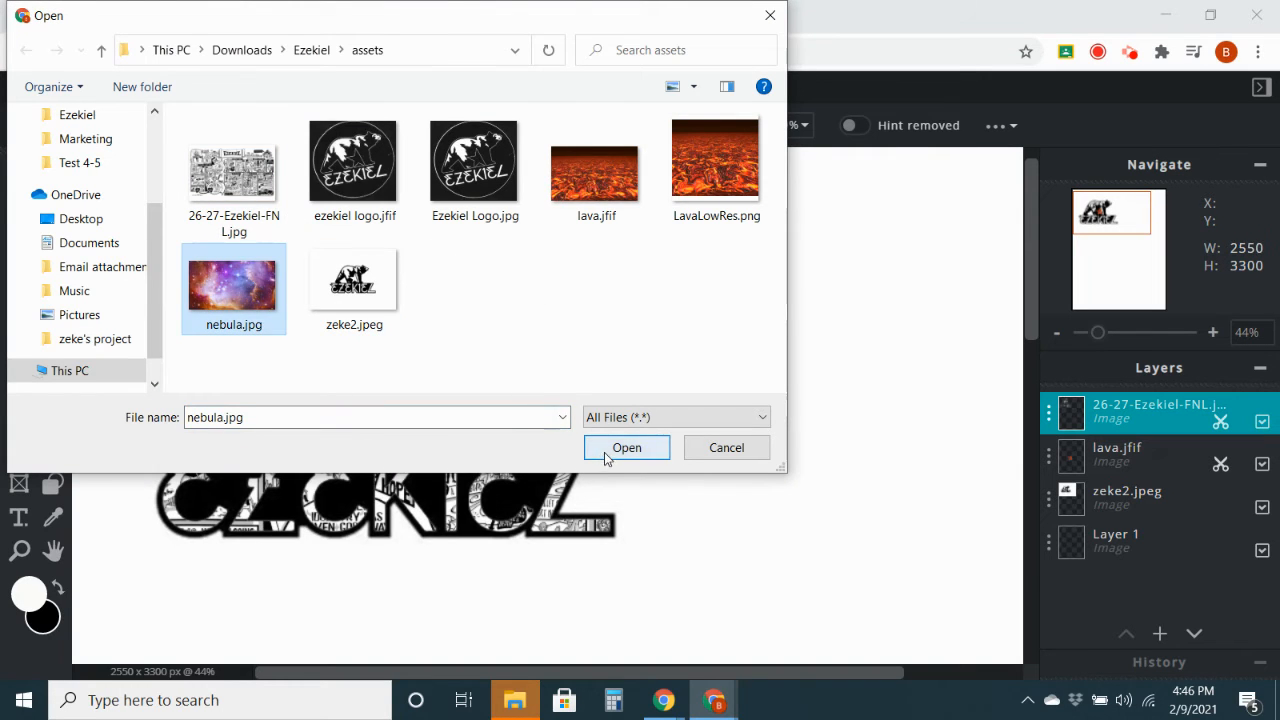
{"action": "left_click", "coordinate": [612, 452]}
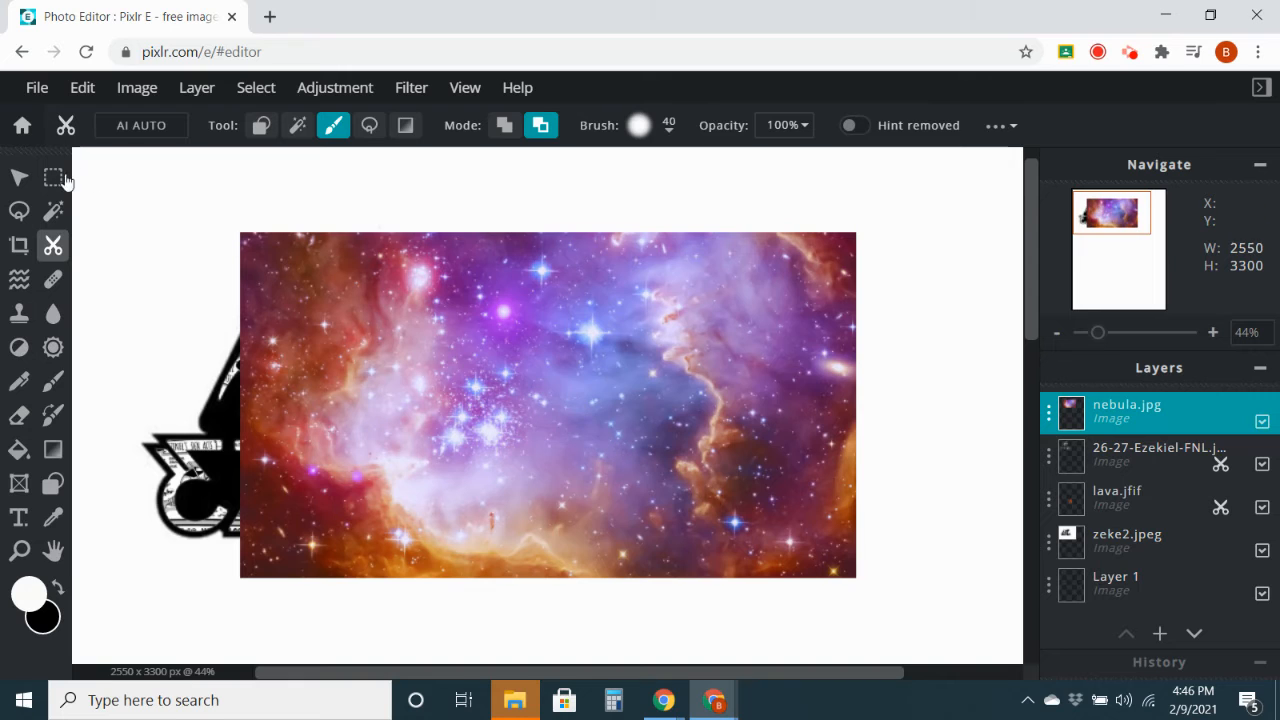
Move the nebula image so it covers the whole bear logo, at position X 122, Y 189, and dismiss the premium ad.
{"action": "left_click", "coordinate": [19, 177]}
{"action": "left_click_drag", "start_coordinate": [329, 323], "coordinate": [230, 307]}
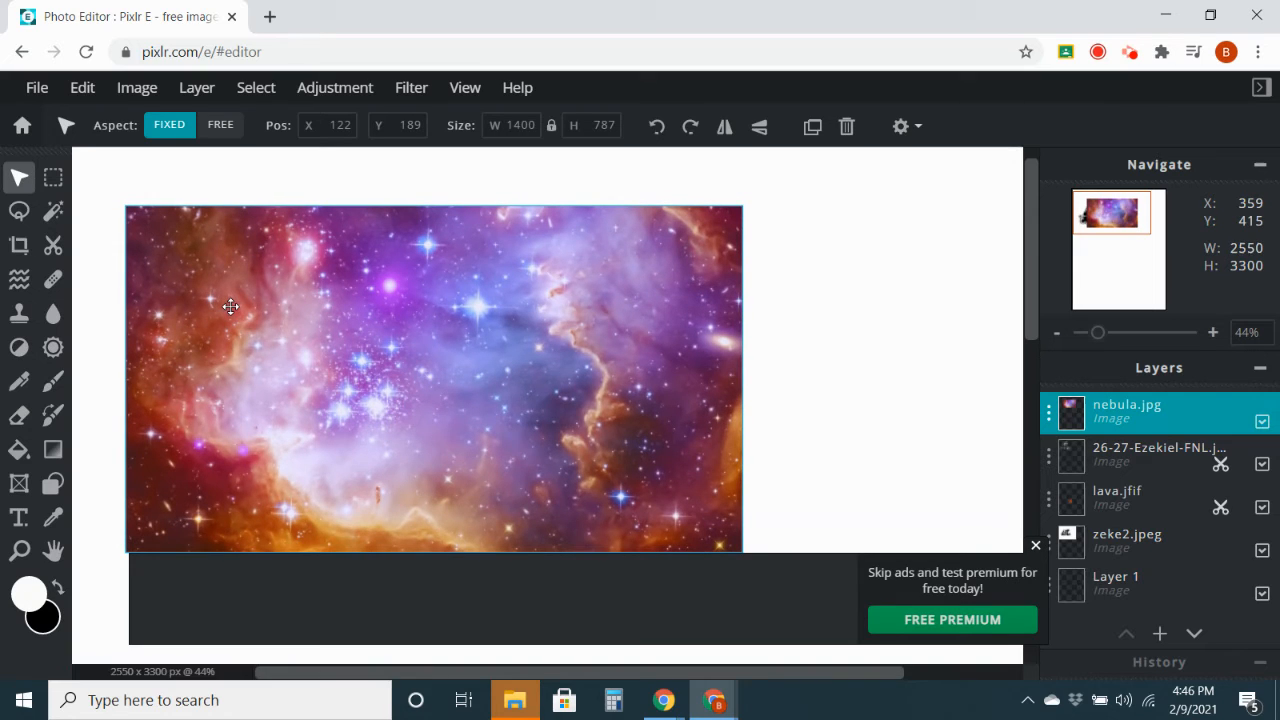
{"action": "left_click", "coordinate": [1036, 545]}
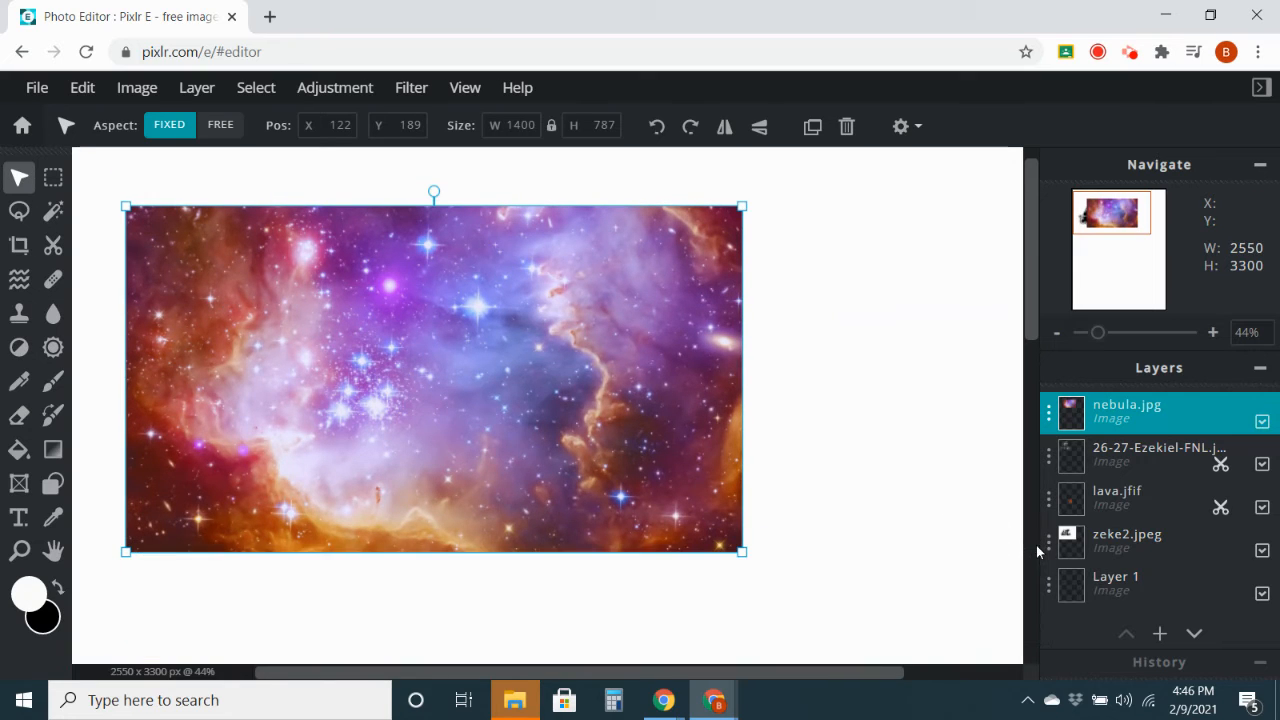
Open the nebula layer's settings and change its blend mode through Mask, Alpha and Luminosity to Color.
{"action": "left_click", "coordinate": [1050, 421]}
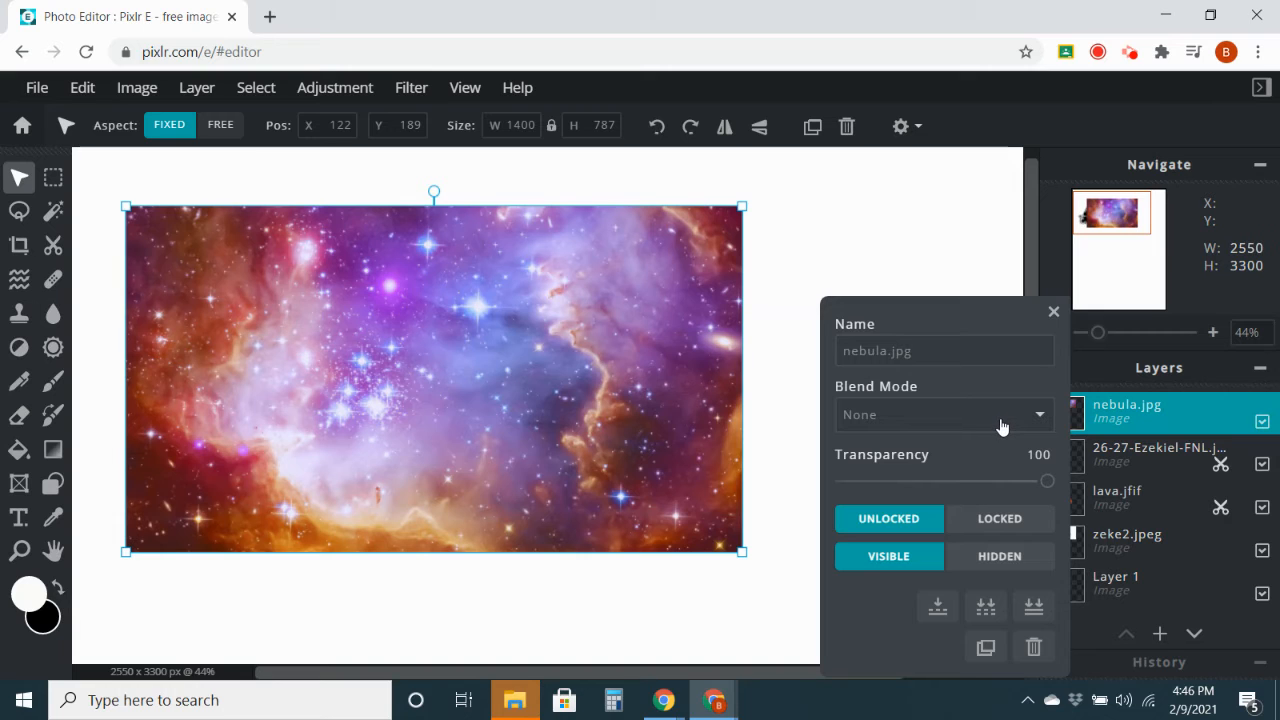
{"action": "mouse_move", "coordinate": [1047, 484]}
{"action": "left_mouse_down"}
{"action": "mouse_move", "coordinate": [830, 487]}
{"action": "mouse_move", "coordinate": [1054, 494]}
{"action": "left_mouse_up"}
{"action": "left_click_drag", "start_coordinate": [1046, 480], "coordinate": [1088, 474]}
{"action": "left_click", "coordinate": [1036, 424]}
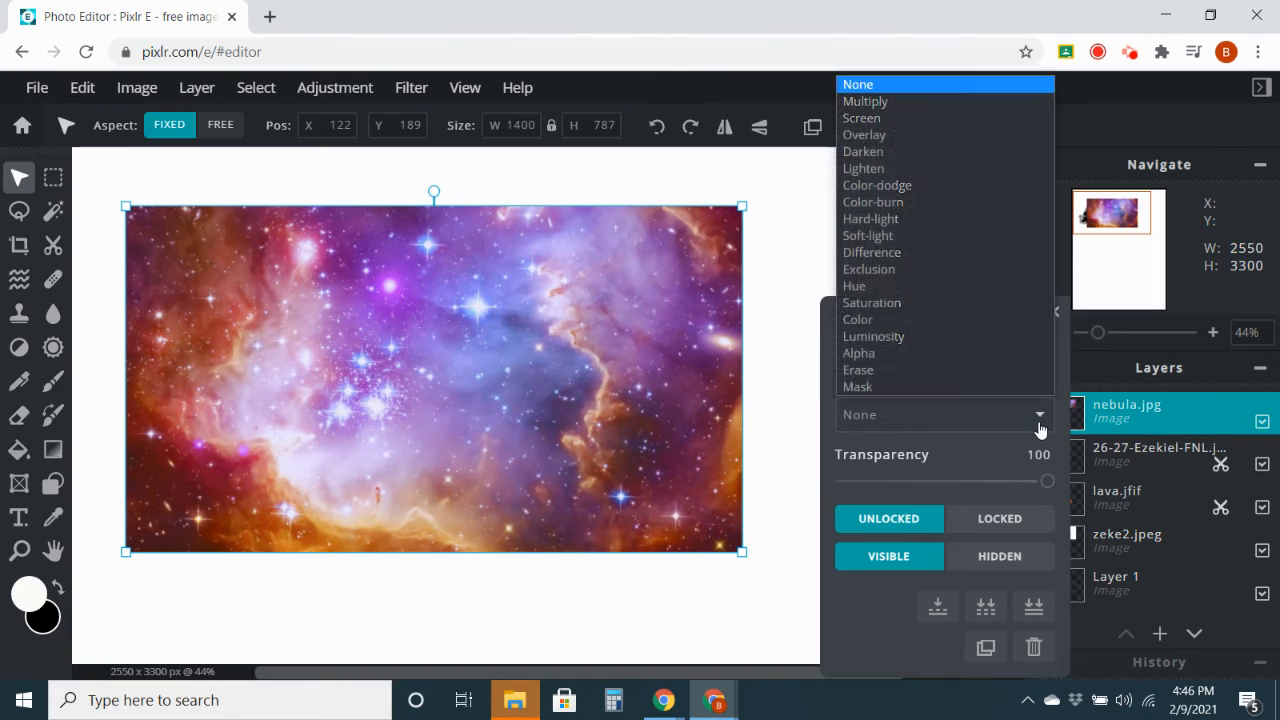
{"action": "left_click", "coordinate": [950, 387]}
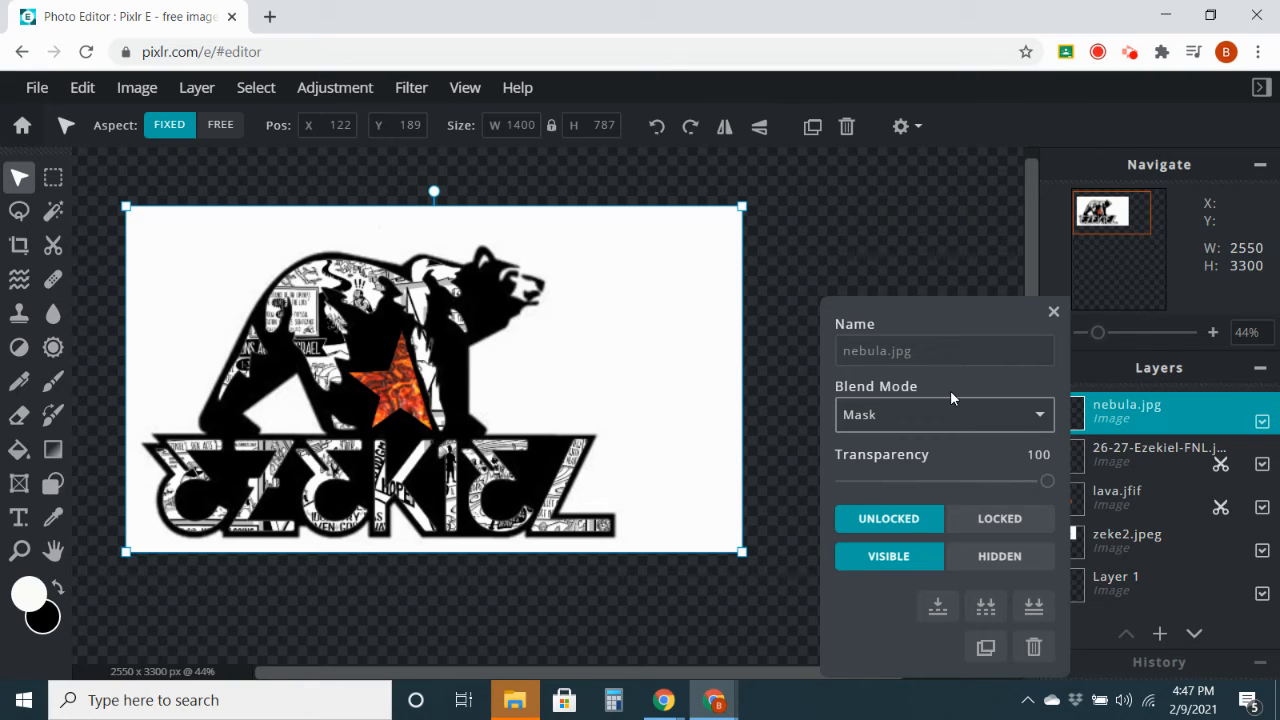
{"action": "key", "text": "Down"}
{"action": "key", "text": "Down"}
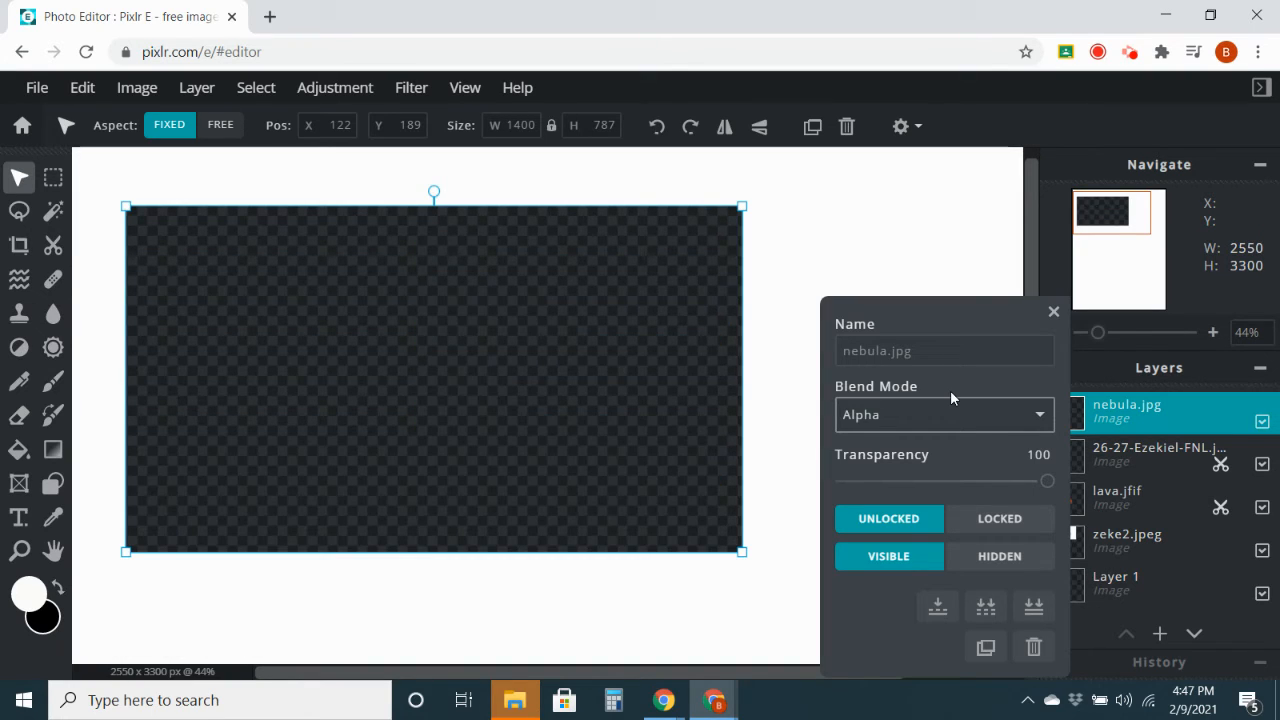
{"action": "key", "text": "Down"}
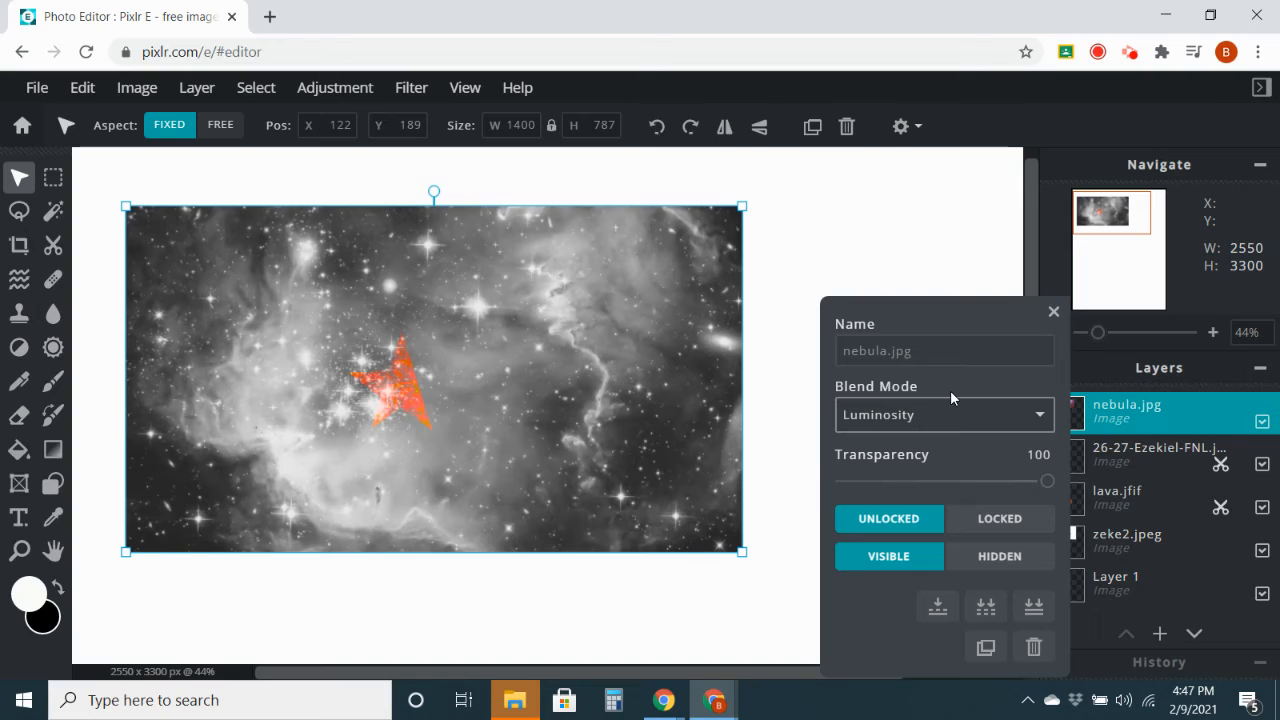
{"action": "key", "text": "Down"}
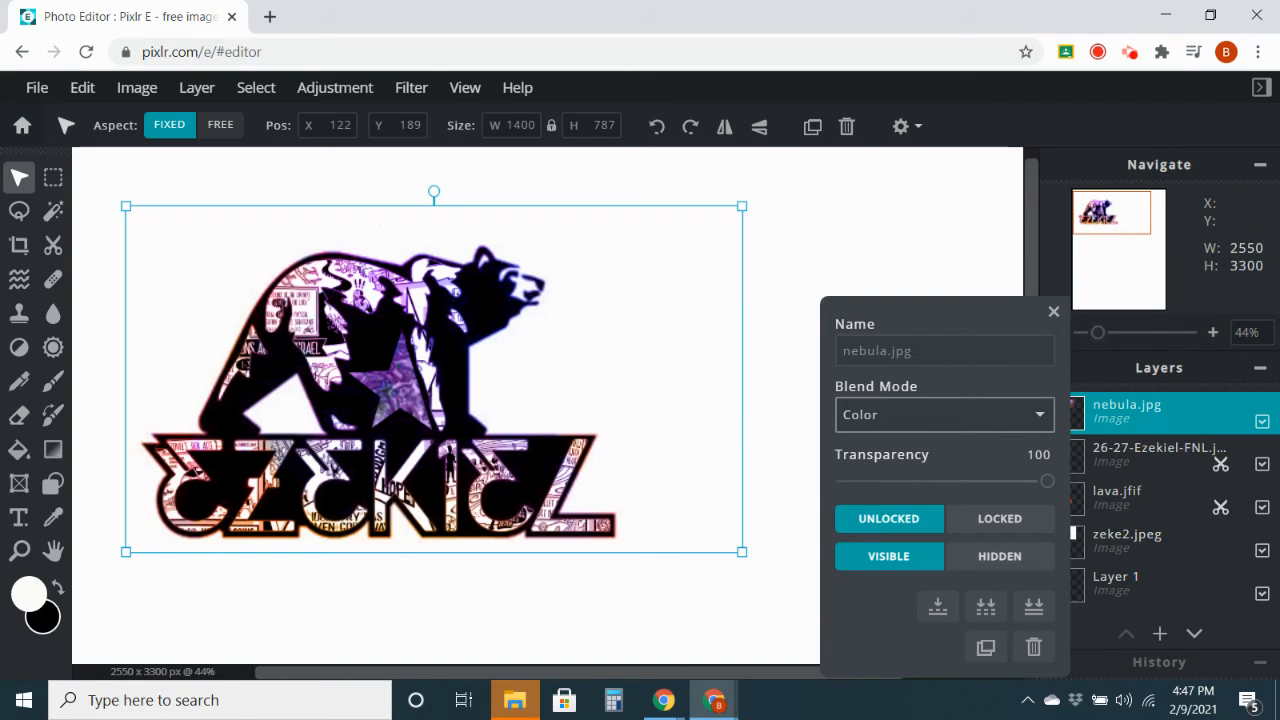
Try the Saturation and Hue blend modes on the nebula layer.
{"action": "left_click_drag", "start_coordinate": [0, 254], "coordinate": [802, 206]}
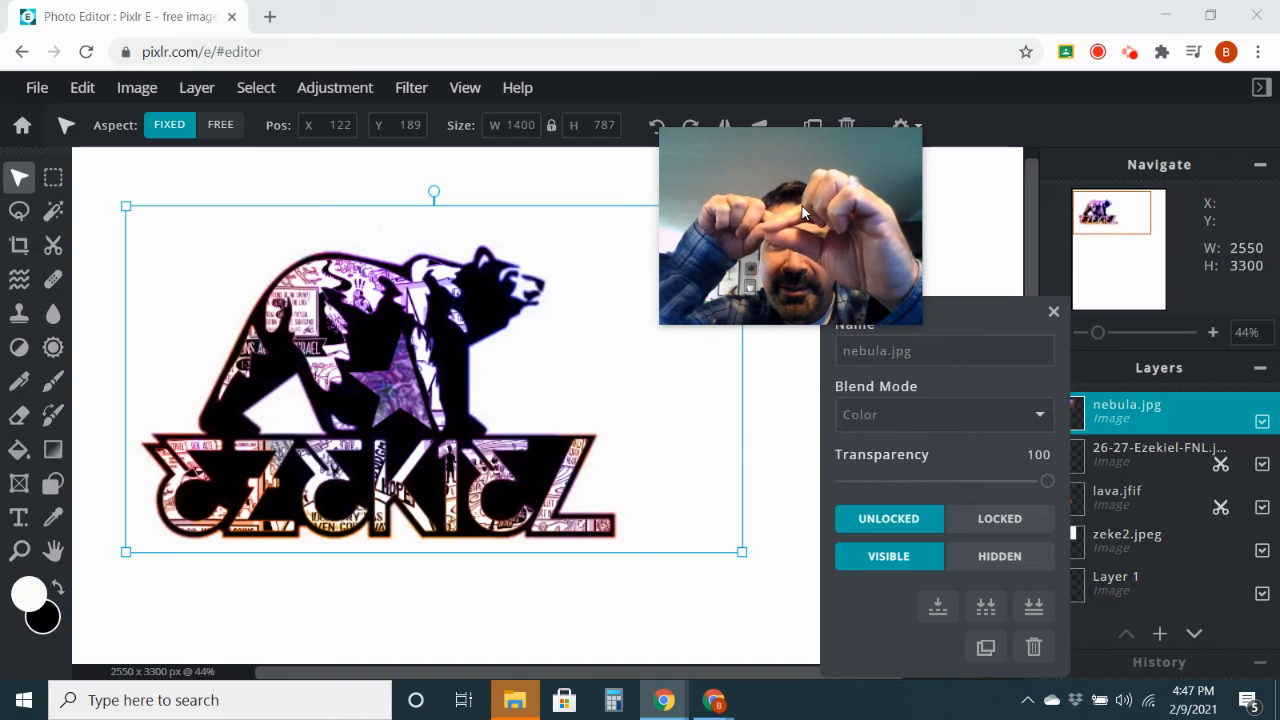
{"action": "left_click", "coordinate": [905, 416]}
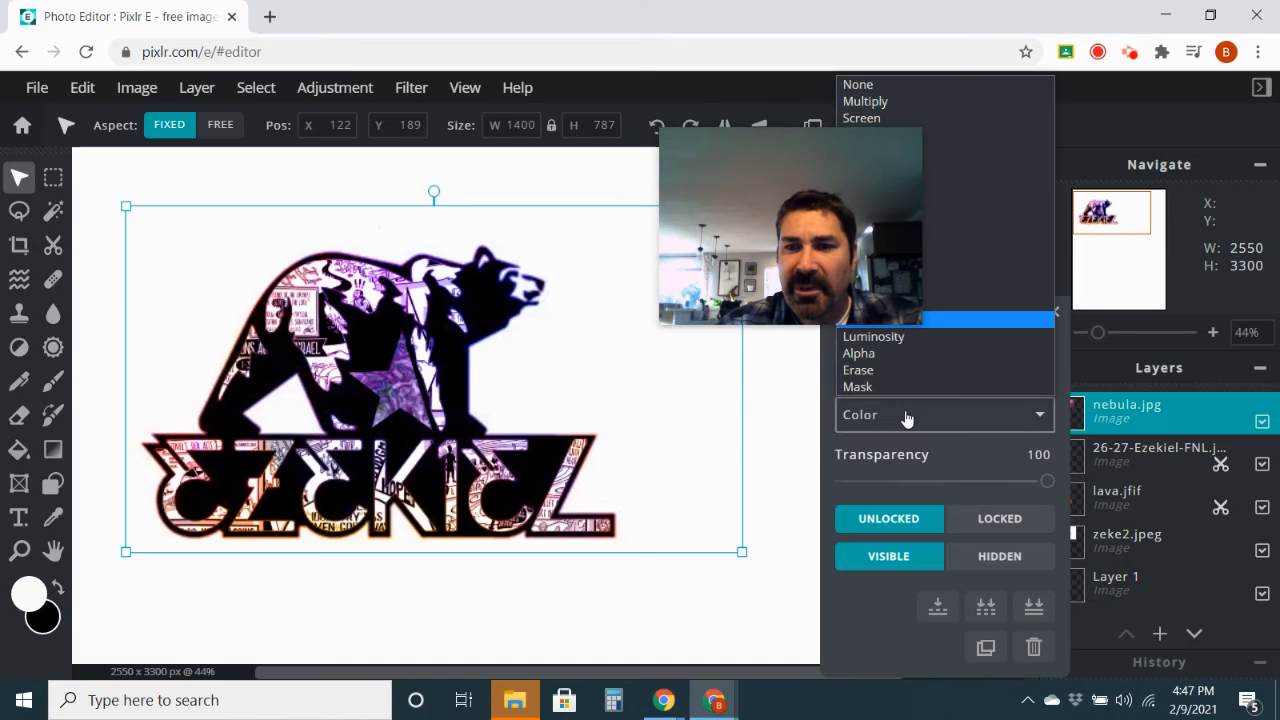
{"action": "key", "text": "Up"}
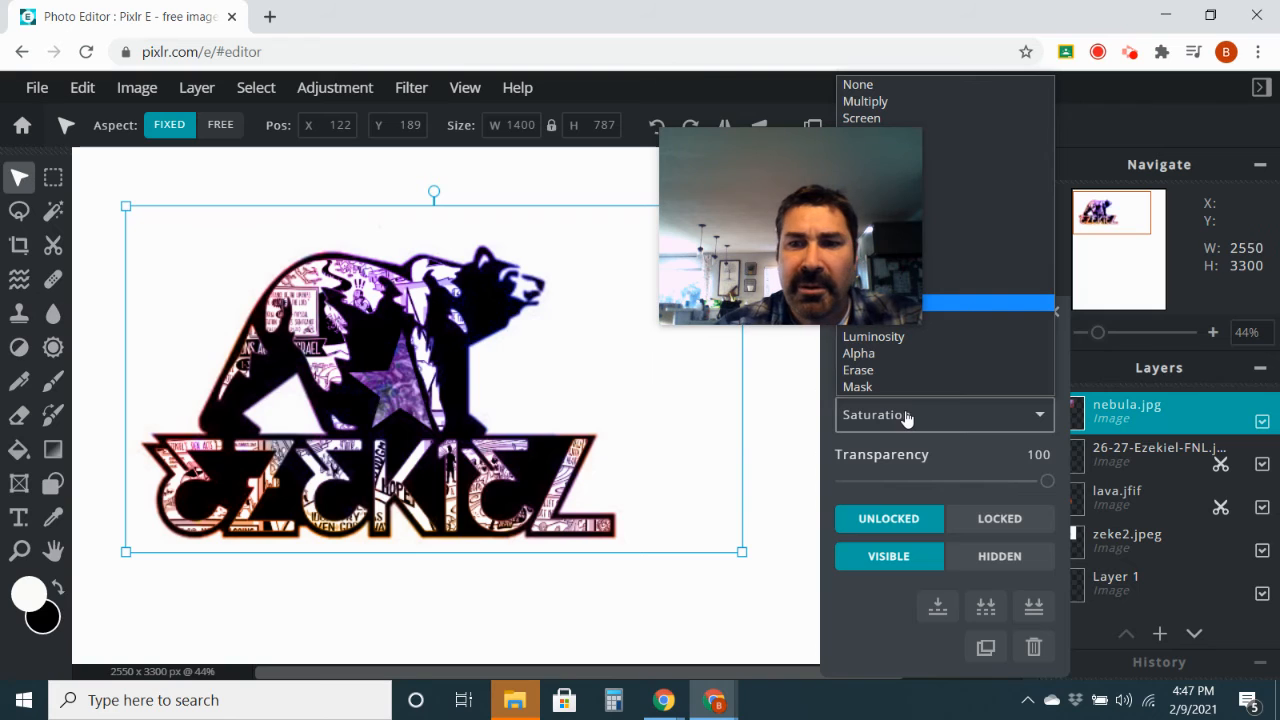
{"action": "key", "text": "Return"}
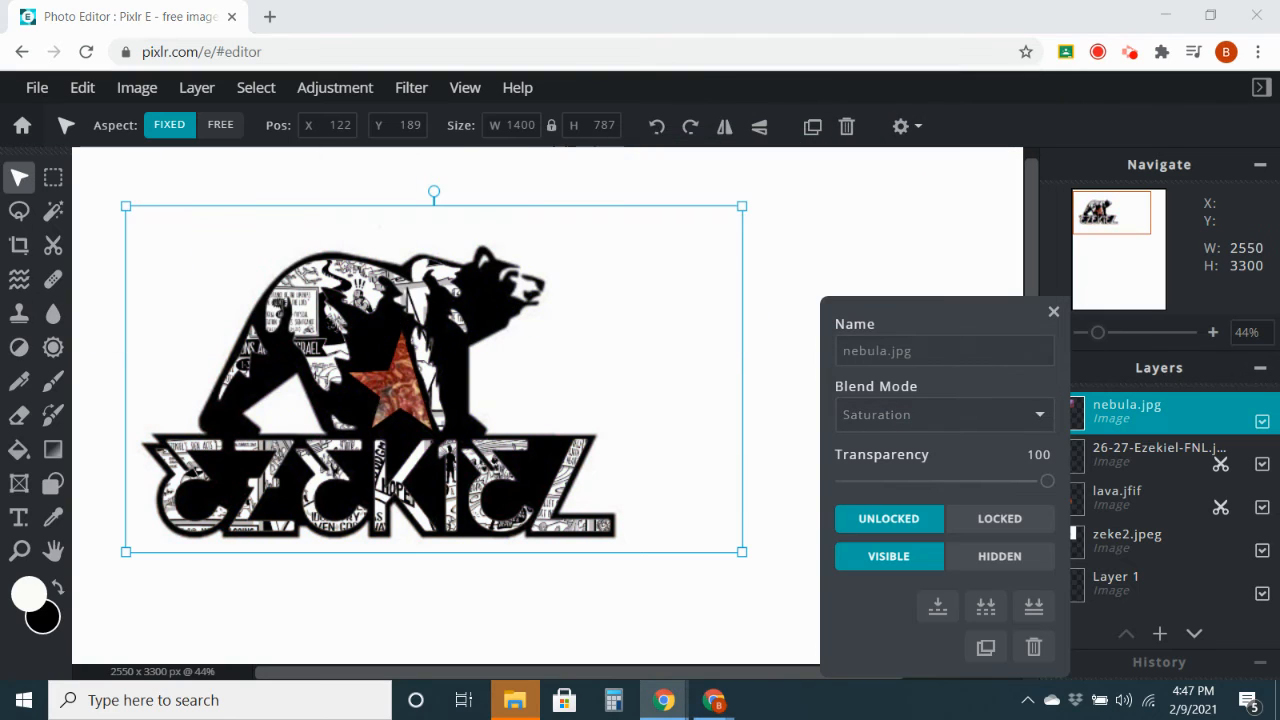
{"action": "left_click", "coordinate": [916, 425]}
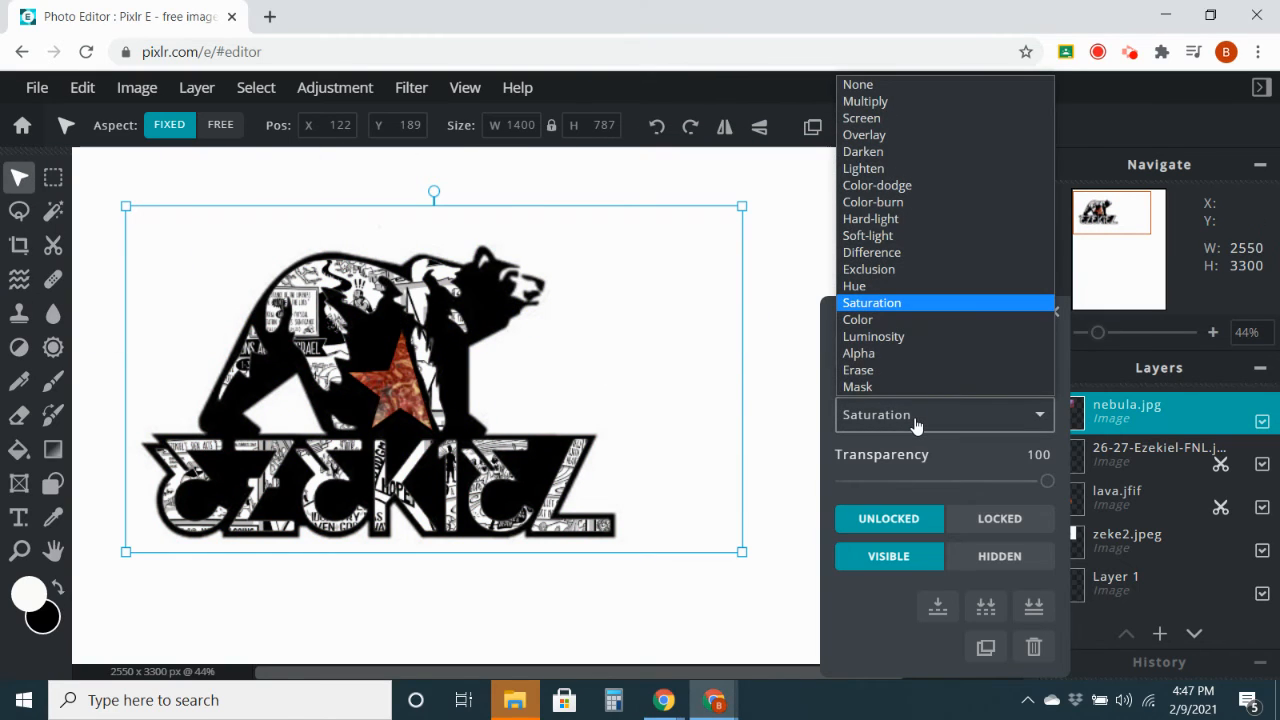
{"action": "key", "text": "Up"}
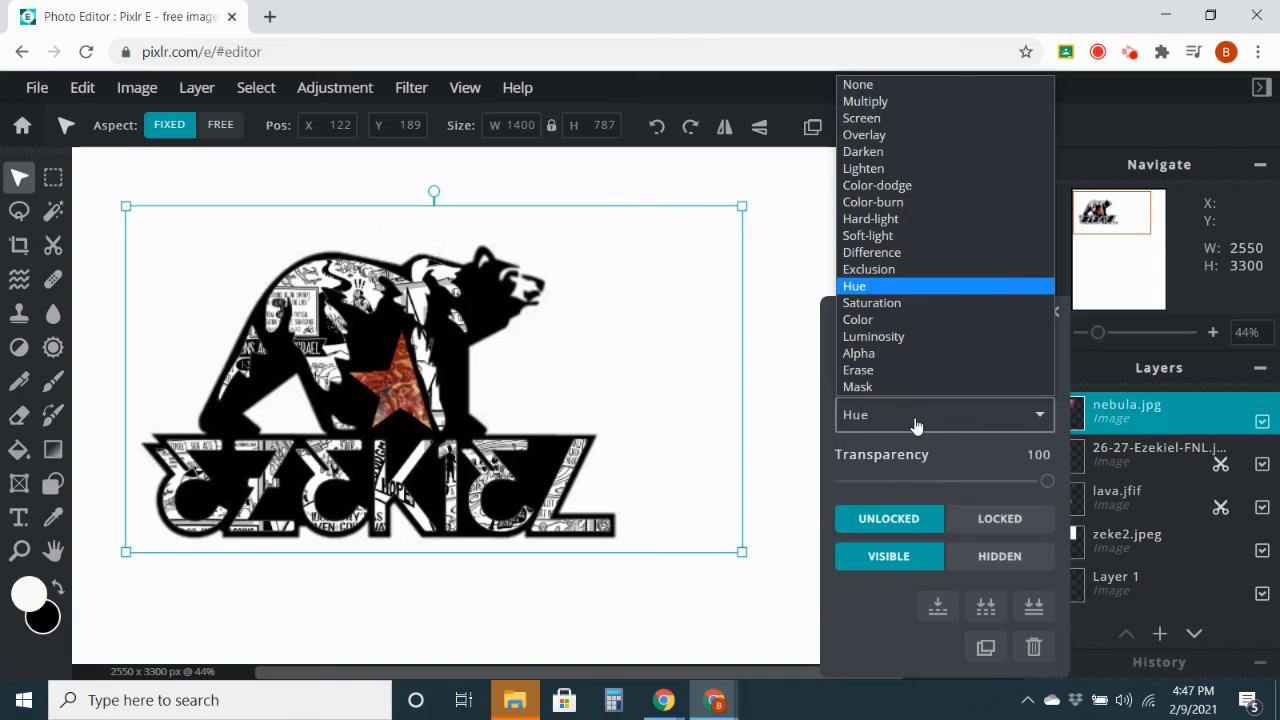
{"action": "key", "text": "Up"}
{"action": "key", "text": "Down"}
{"action": "key", "text": "Return"}
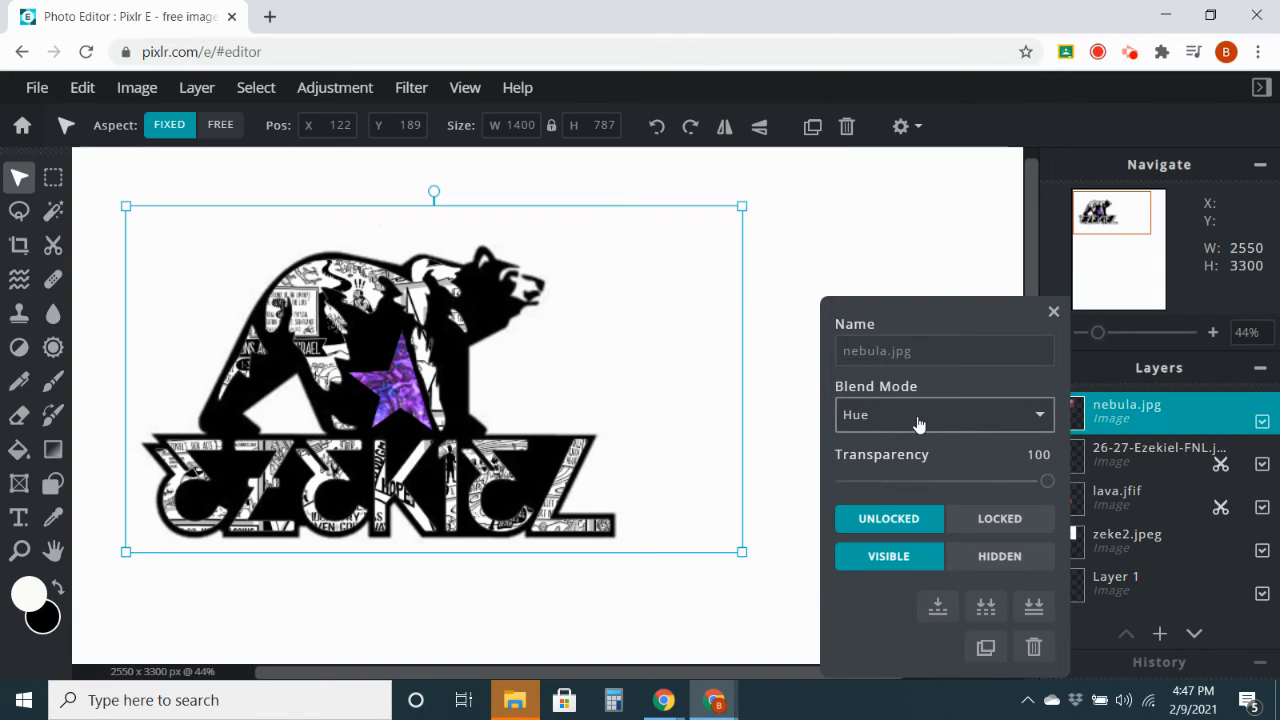
Switch the nebula layer's blend mode between Color, Saturation and Hue to compare their effects on the logo.
{"action": "key", "text": "Up"}
{"action": "key", "text": "Down"}
{"action": "key", "text": "Down"}
{"action": "key", "text": "Down"}
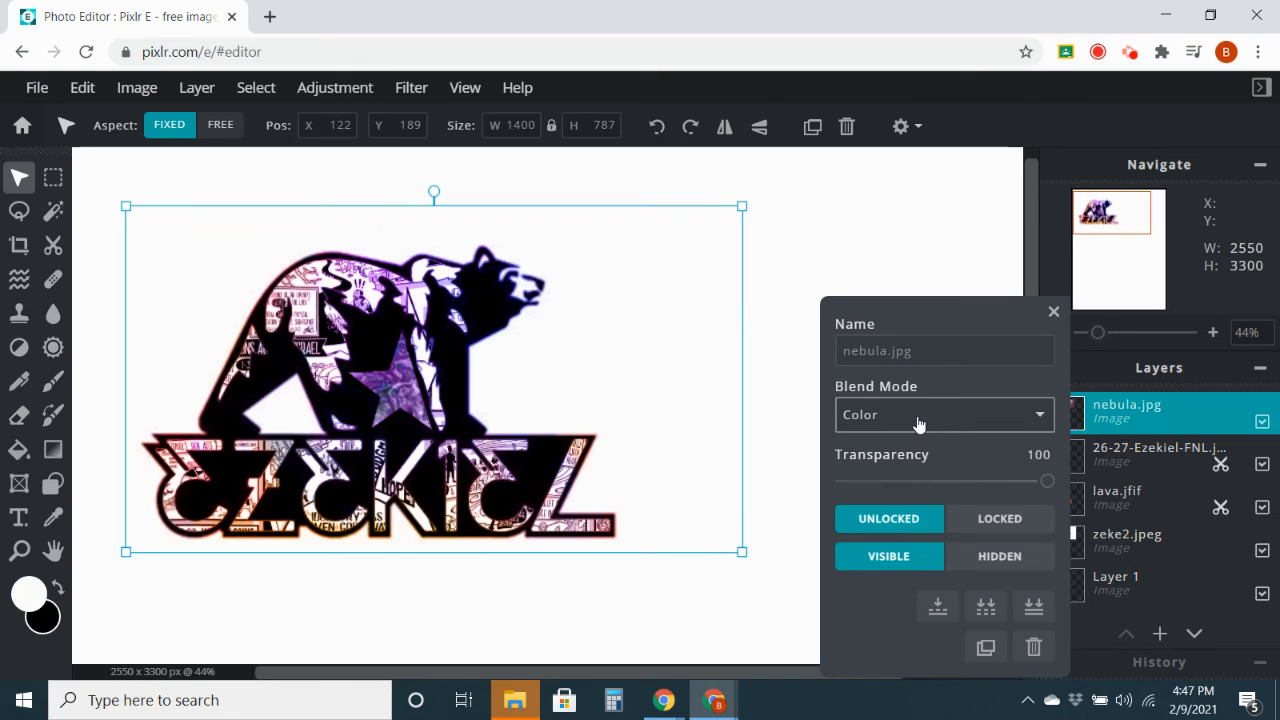
{"action": "key", "text": "Up"}
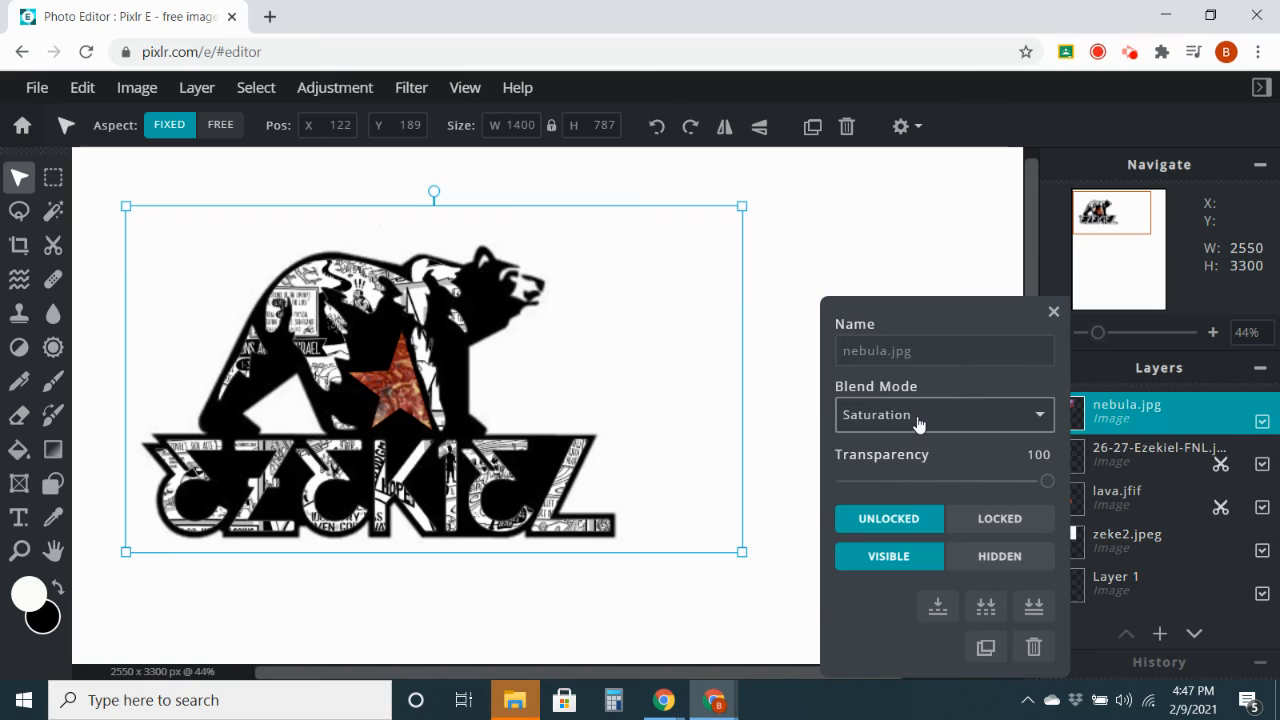
{"action": "key", "text": "Up"}
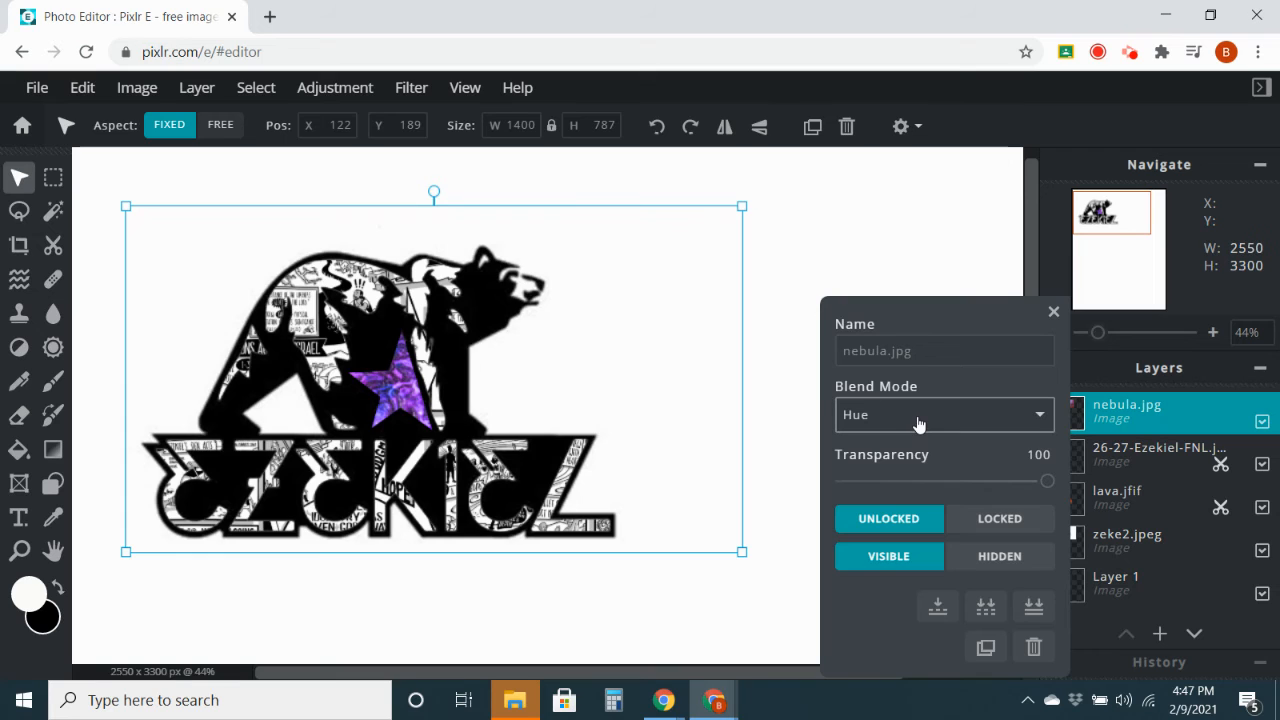
Try the Exclusion, Difference, Soft-light, Color-burn and Color-dodge blend modes on the nebula layer.
{"action": "key", "text": "Up"}
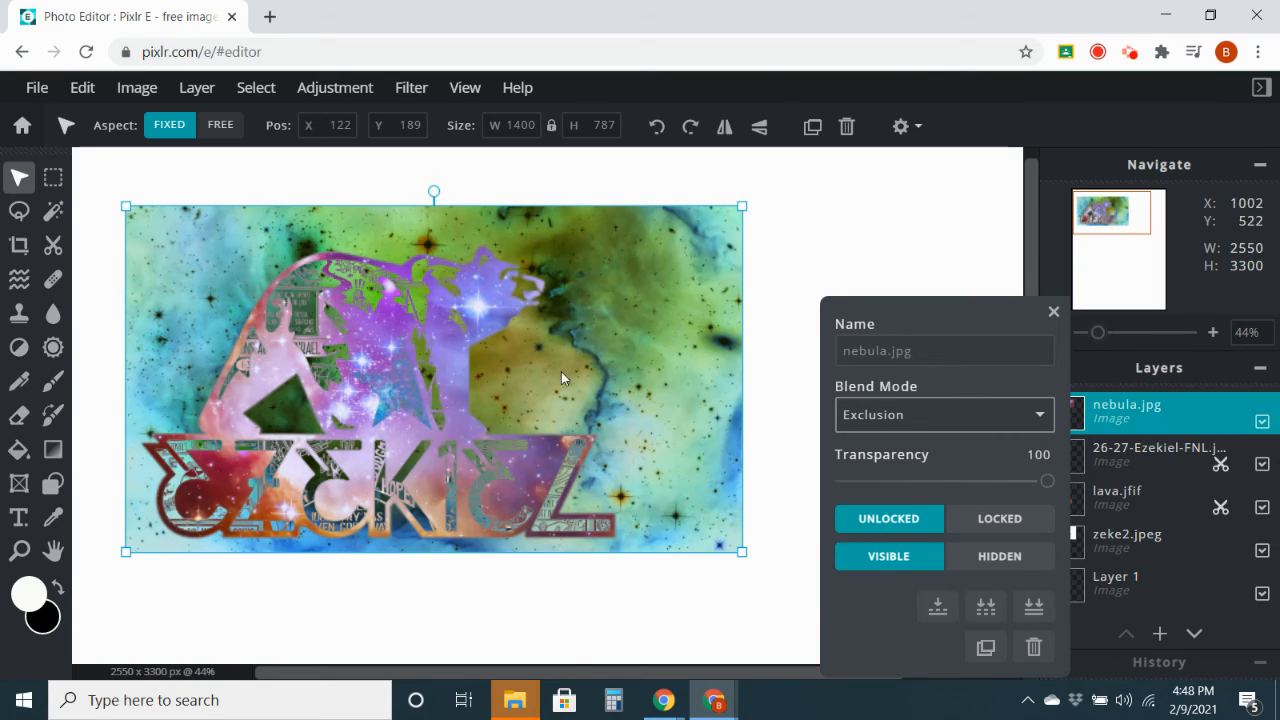
{"action": "key", "text": "Up"}
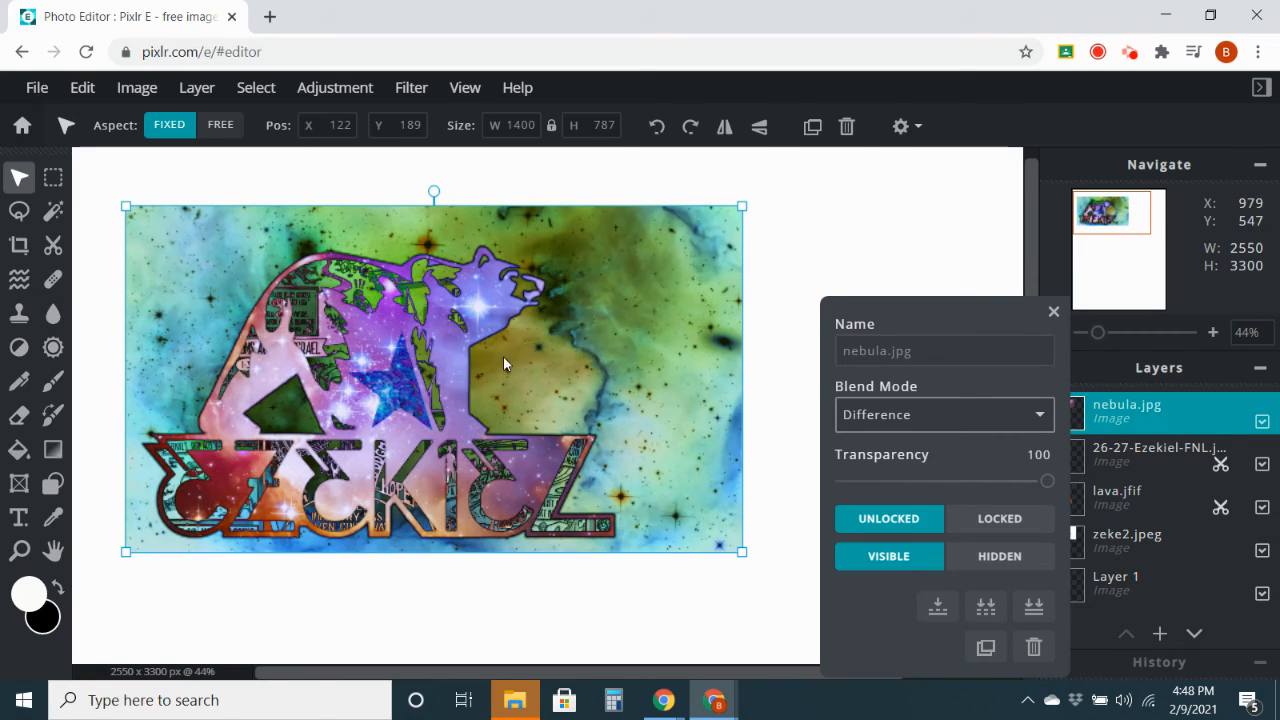
{"action": "key", "text": "Up"}
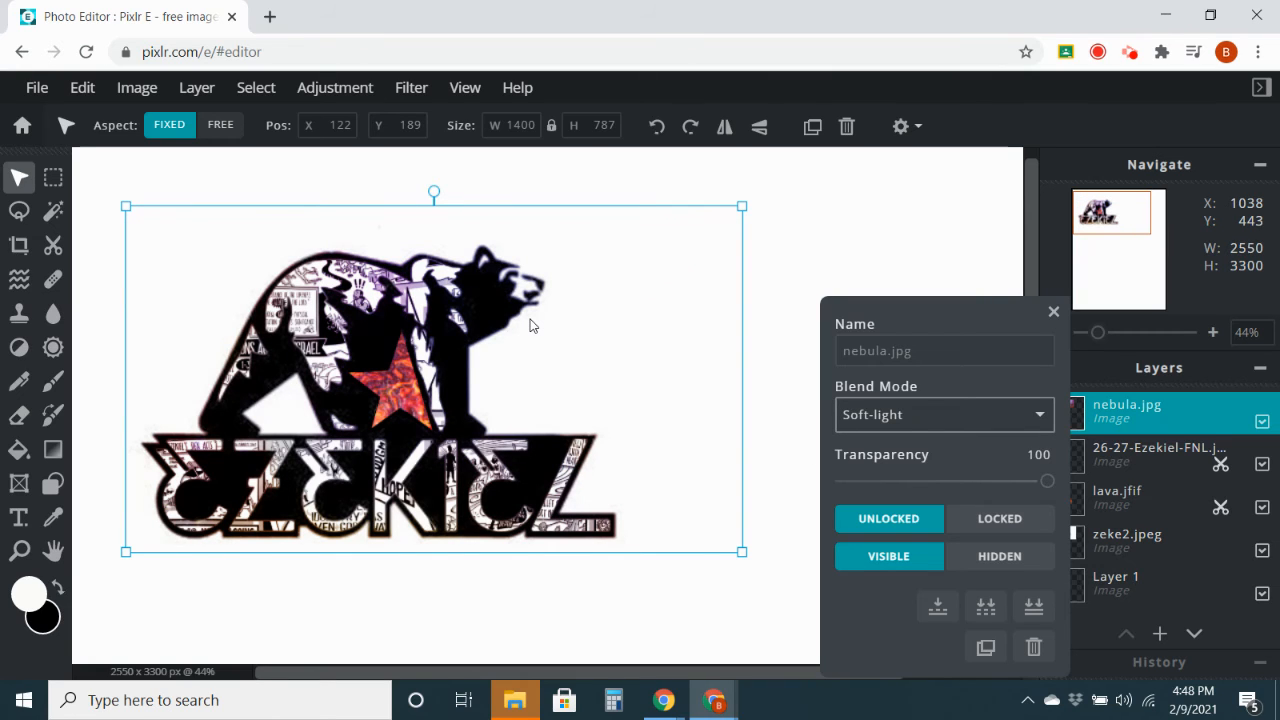
{"action": "key", "text": "Down"}
{"action": "key", "text": "Up"}
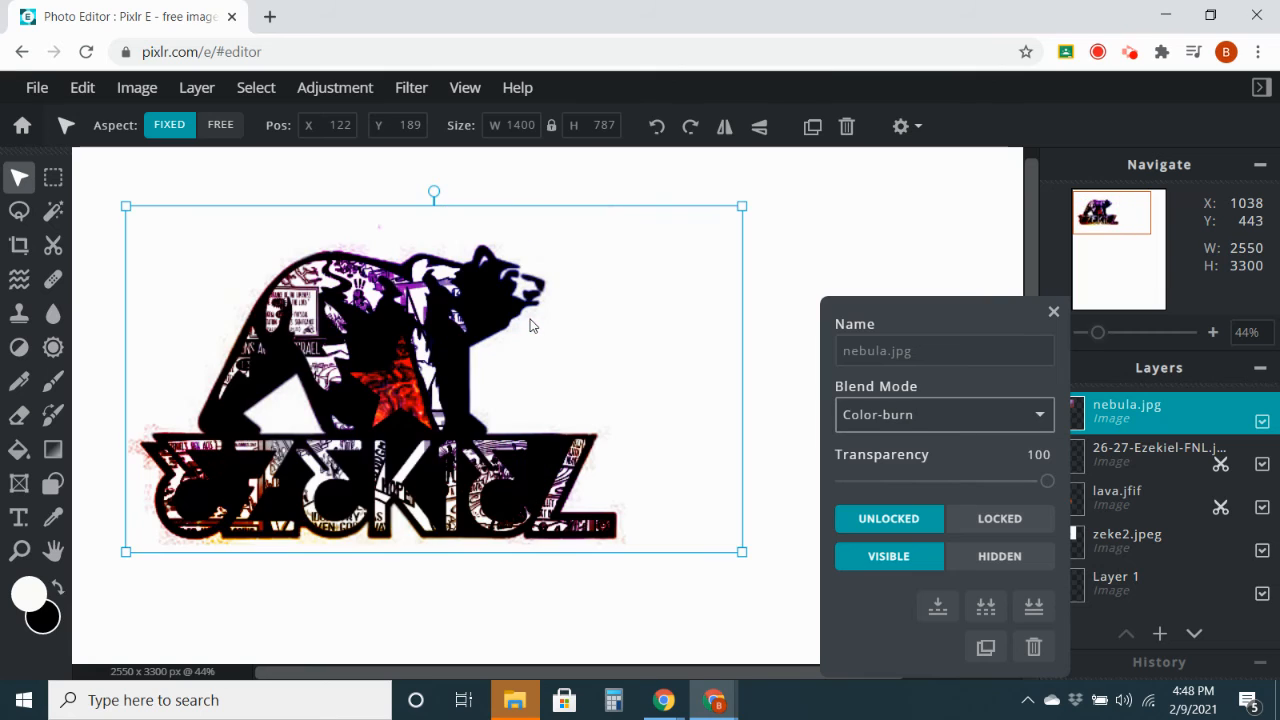
{"action": "key", "text": "Down"}
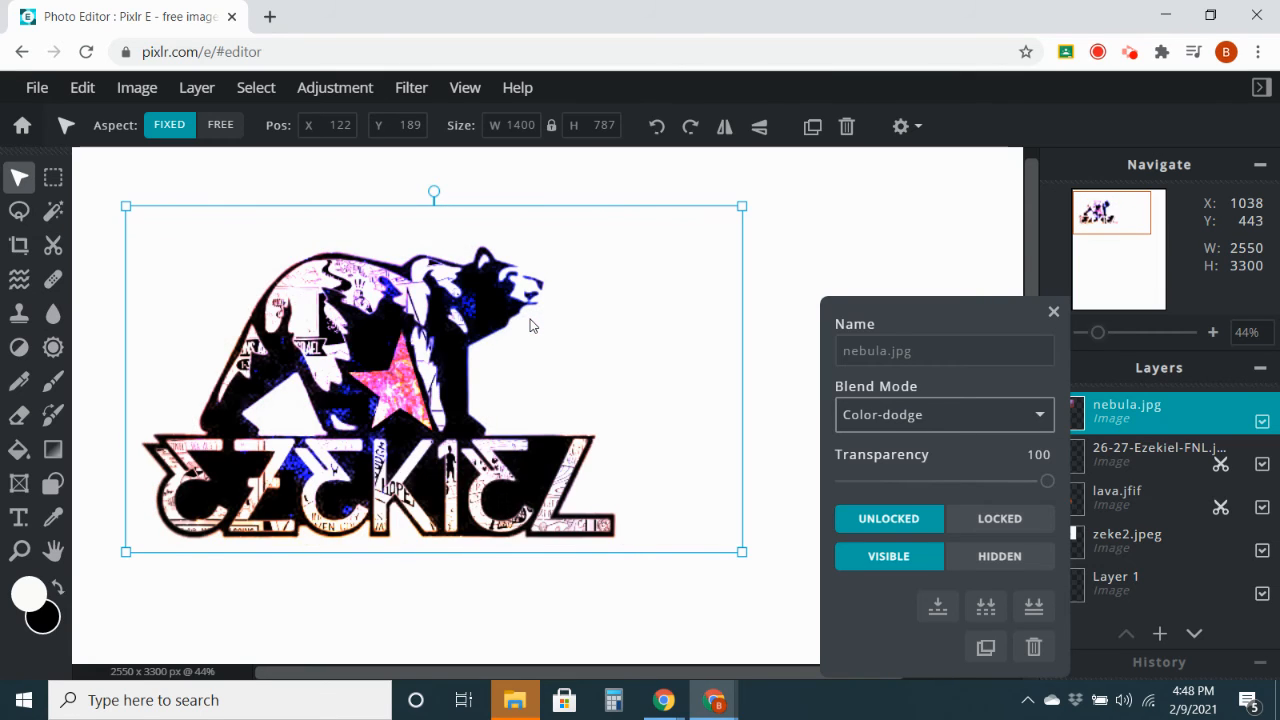
{"action": "key", "text": "Up"}
{"action": "key", "text": "Down"}
{"action": "key", "text": "Up"}
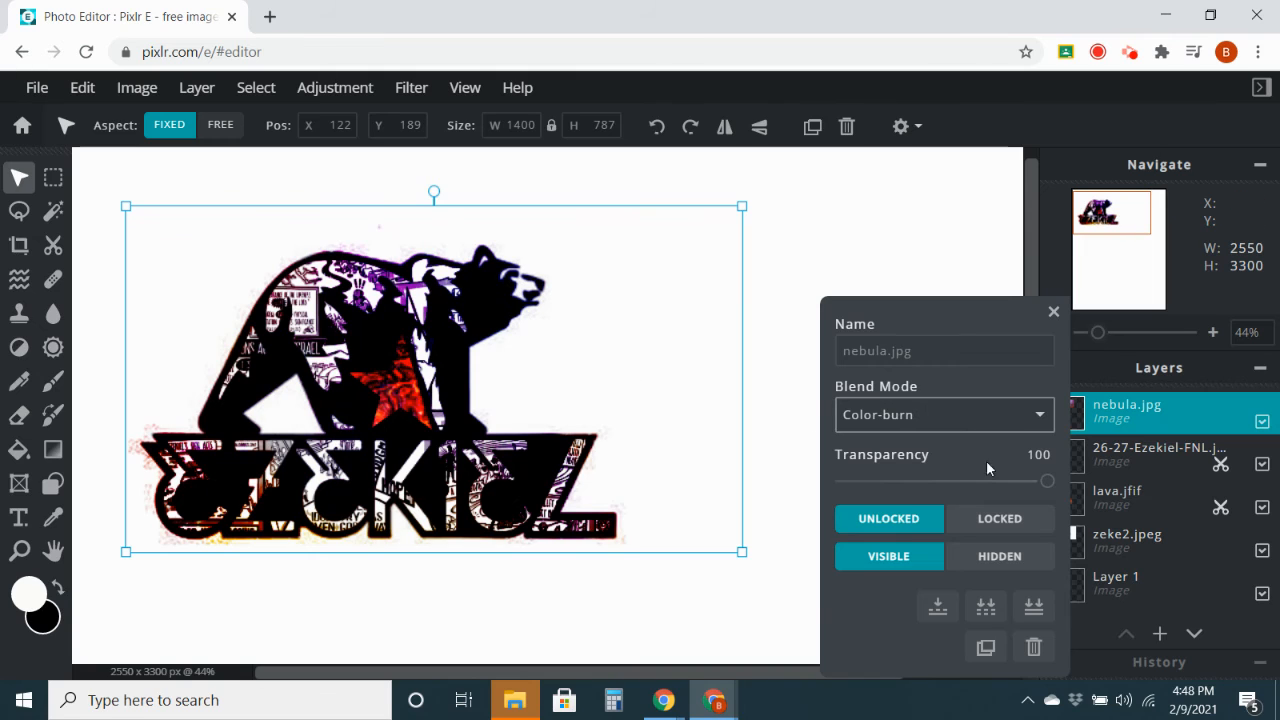
Try the Color-dodge, Lighten, Darken and Multiply blend modes on the nebula layer, and return its blend mode to None.
{"action": "mouse_move", "coordinate": [1048, 490]}
{"action": "left_mouse_down"}
{"action": "mouse_move", "coordinate": [809, 474]}
{"action": "mouse_move", "coordinate": [1046, 481]}
{"action": "left_mouse_up"}
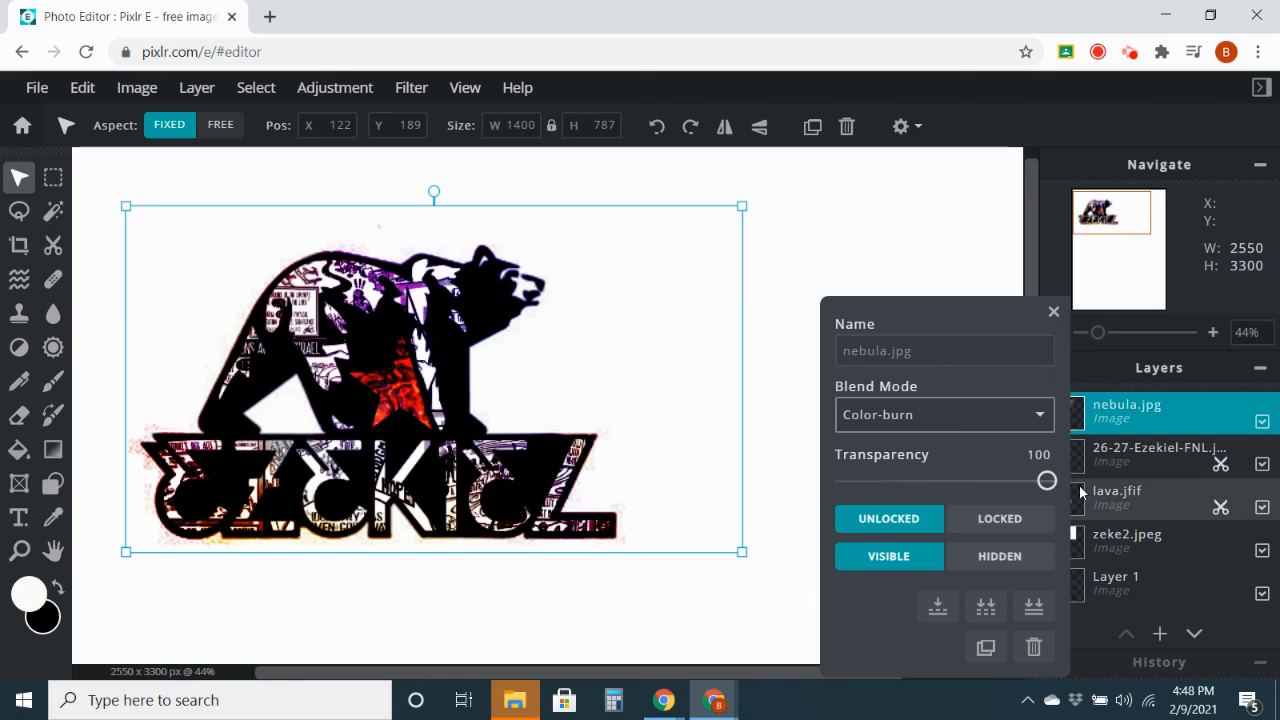
{"action": "left_click", "coordinate": [958, 428]}
{"action": "left_click", "coordinate": [958, 428]}
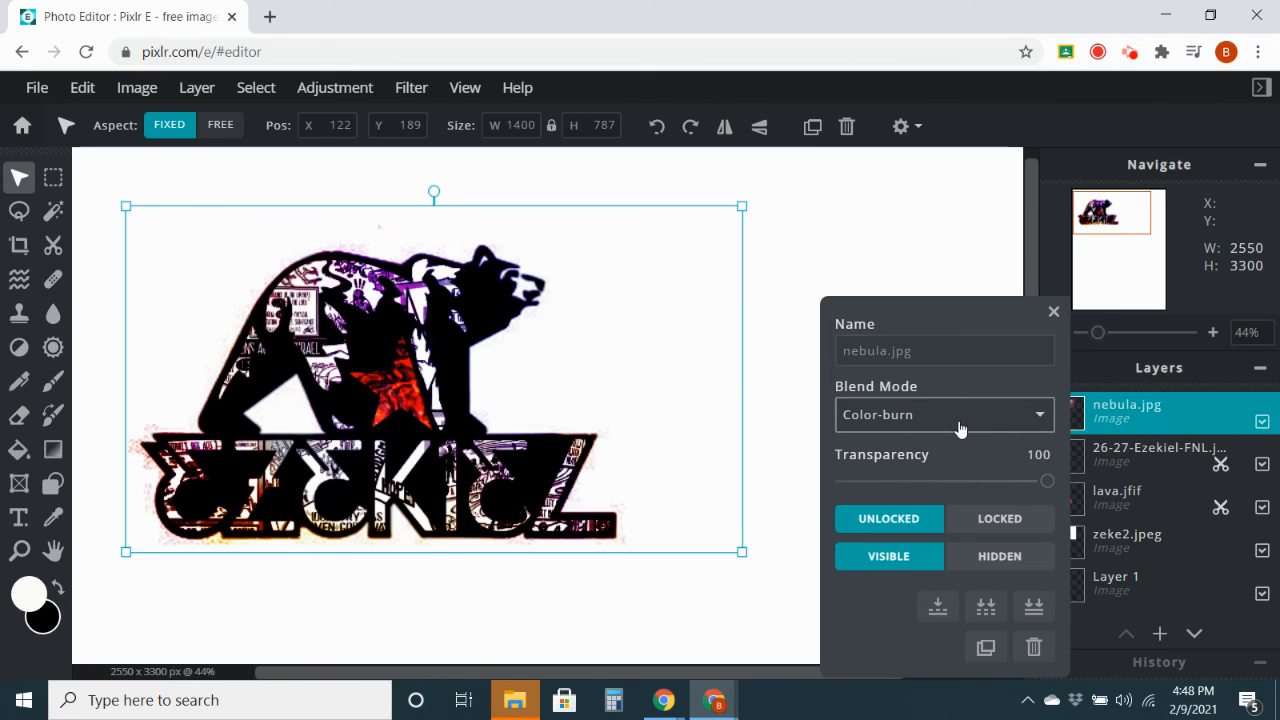
{"action": "key", "text": "Up"}
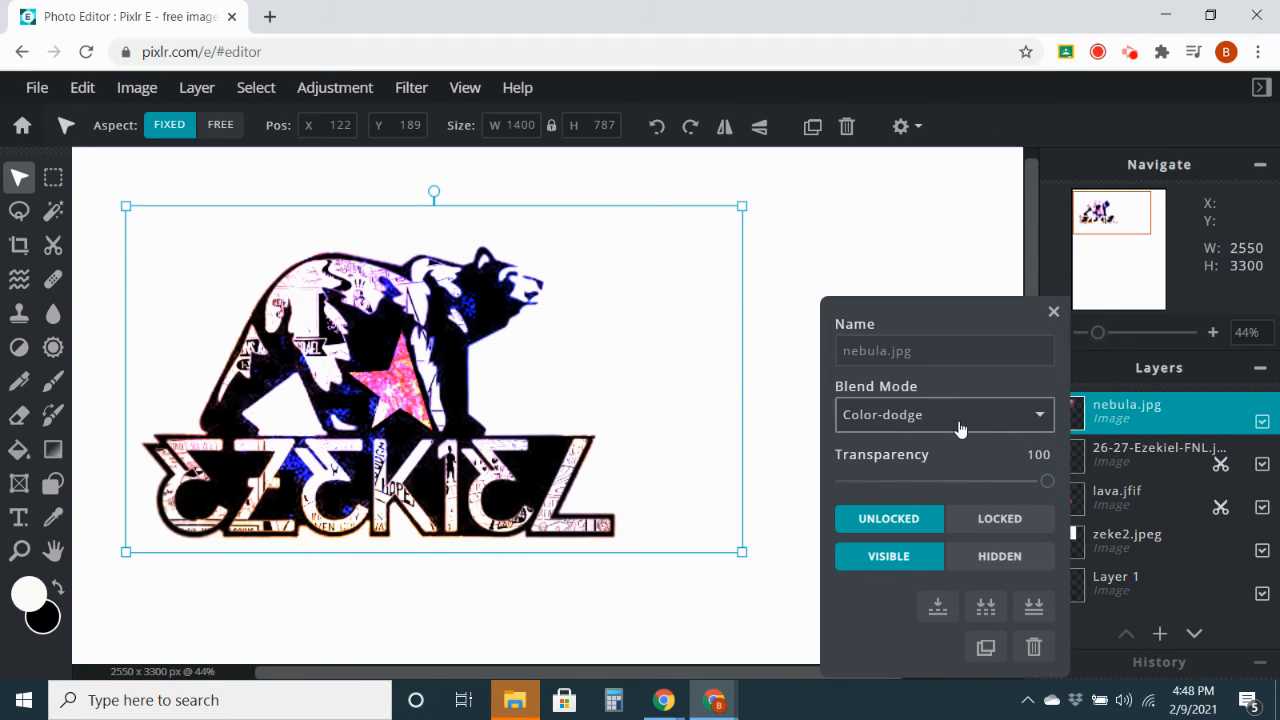
{"action": "key", "text": "Up"}
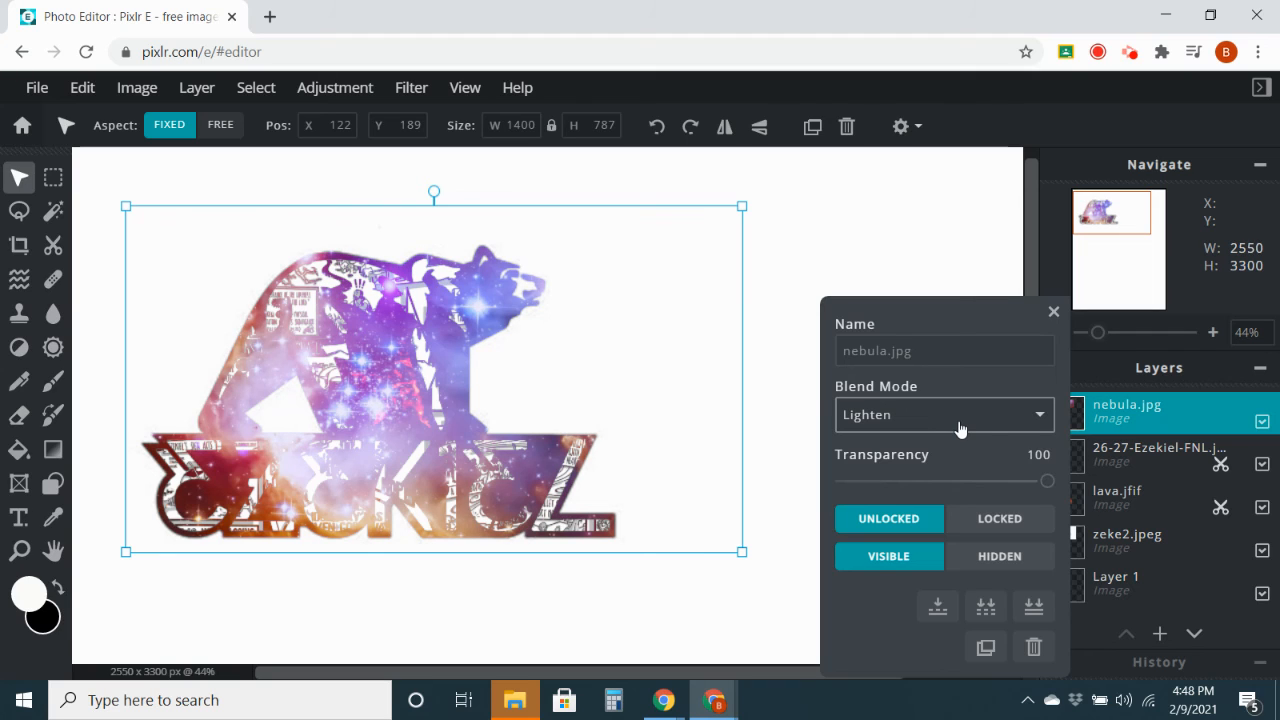
{"action": "key", "text": "Up"}
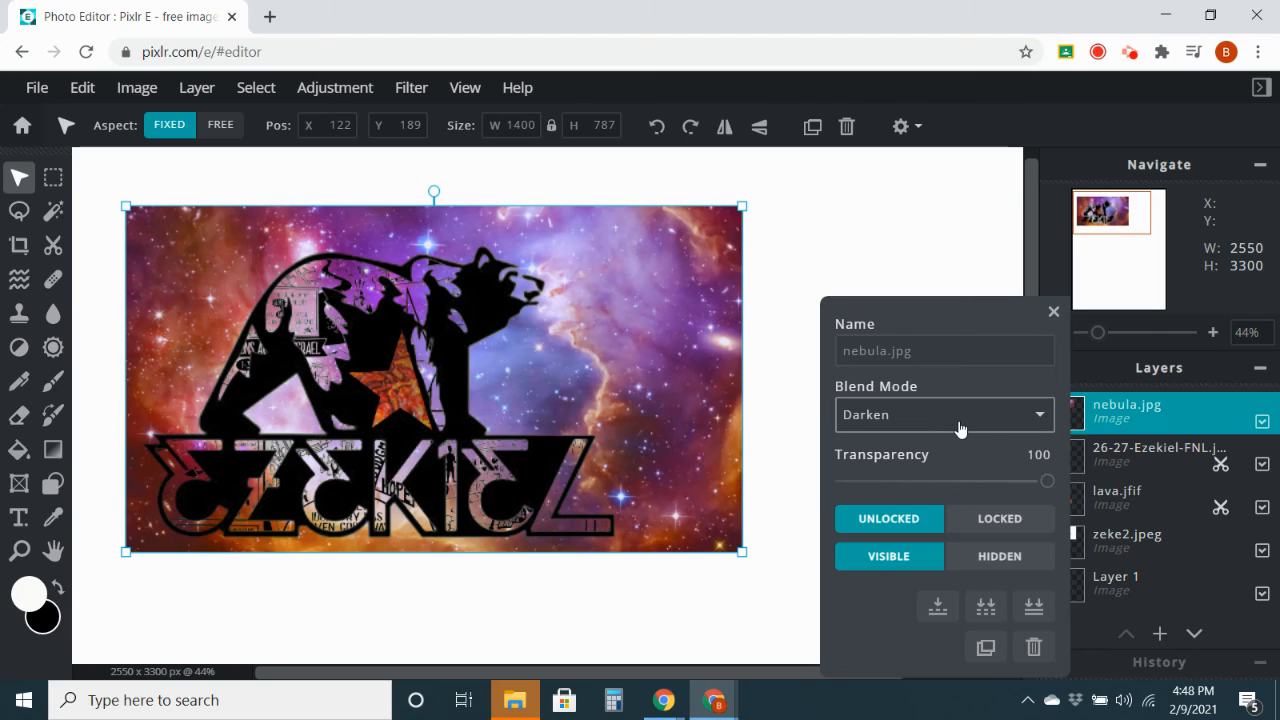
{"action": "key", "text": "Up"}
{"action": "key", "text": "Up"}
{"action": "key", "text": "Up"}
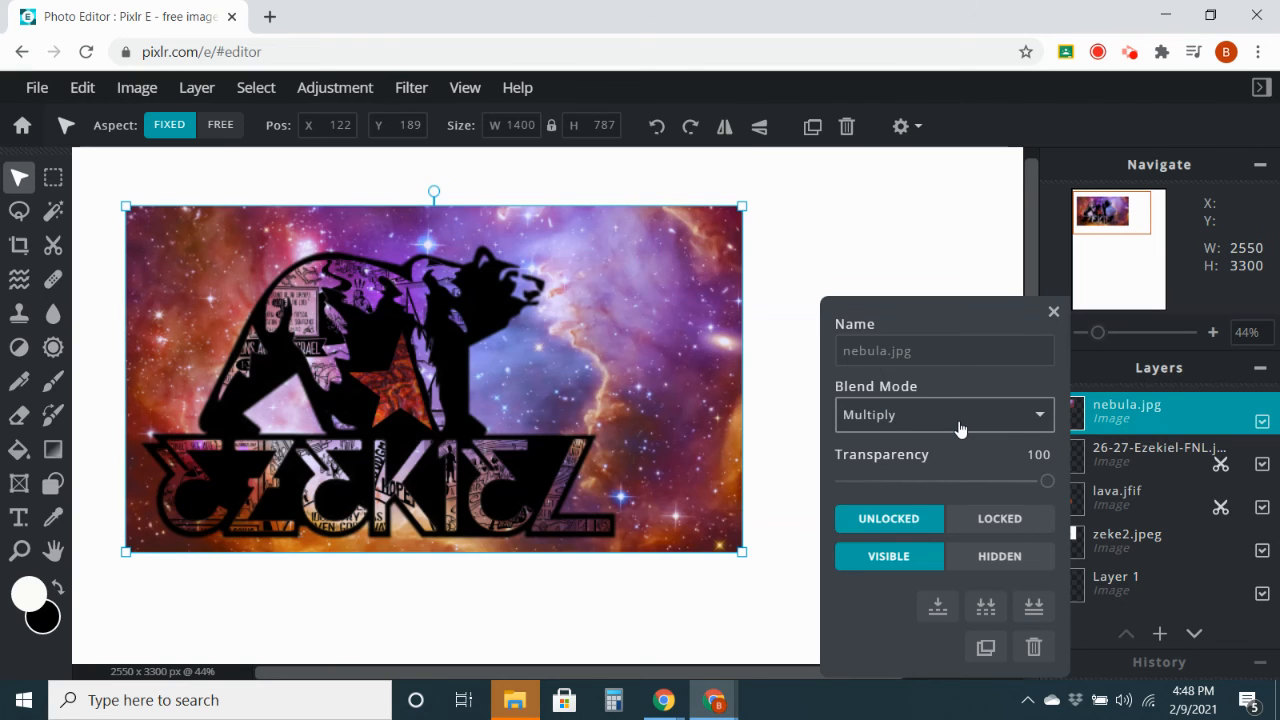
{"action": "key", "text": "Up"}
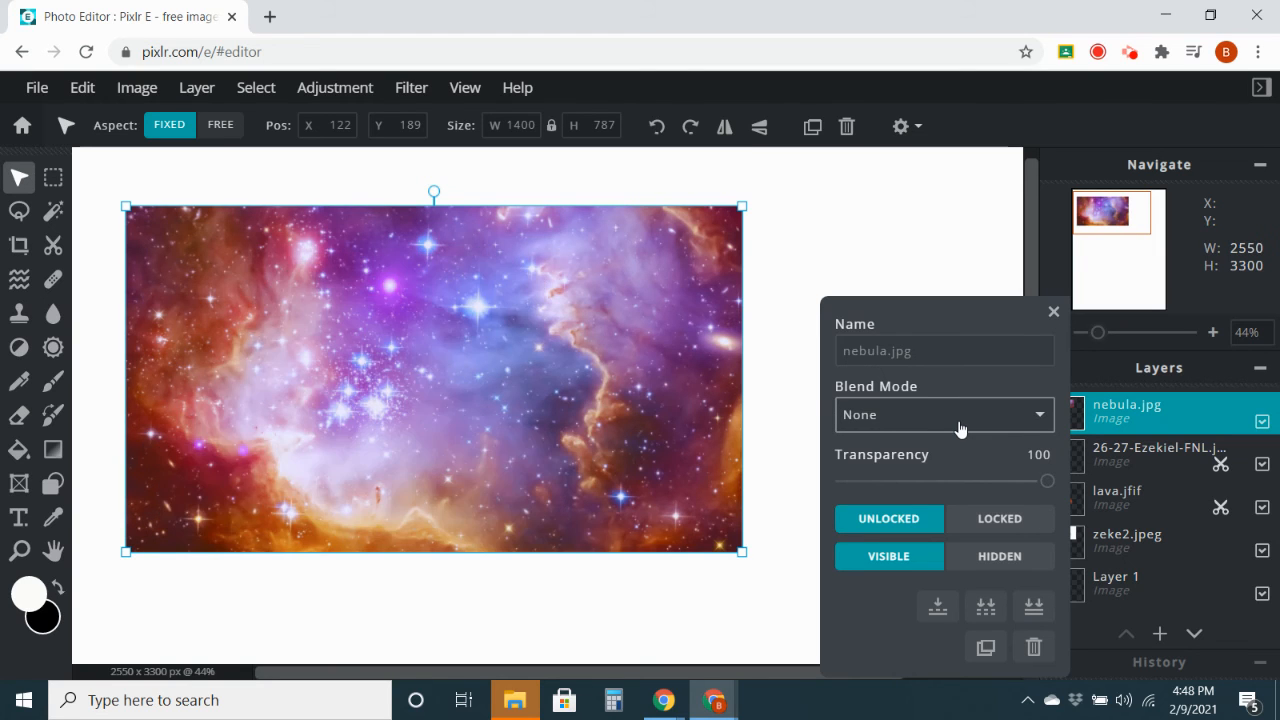
Set the nebula layer's blend mode to Color and close the layer settings.
{"action": "key", "text": "Down"}
{"action": "scroll", "coordinate": [959, 428], "scroll_direction": "down", "scroll_amount": 15}
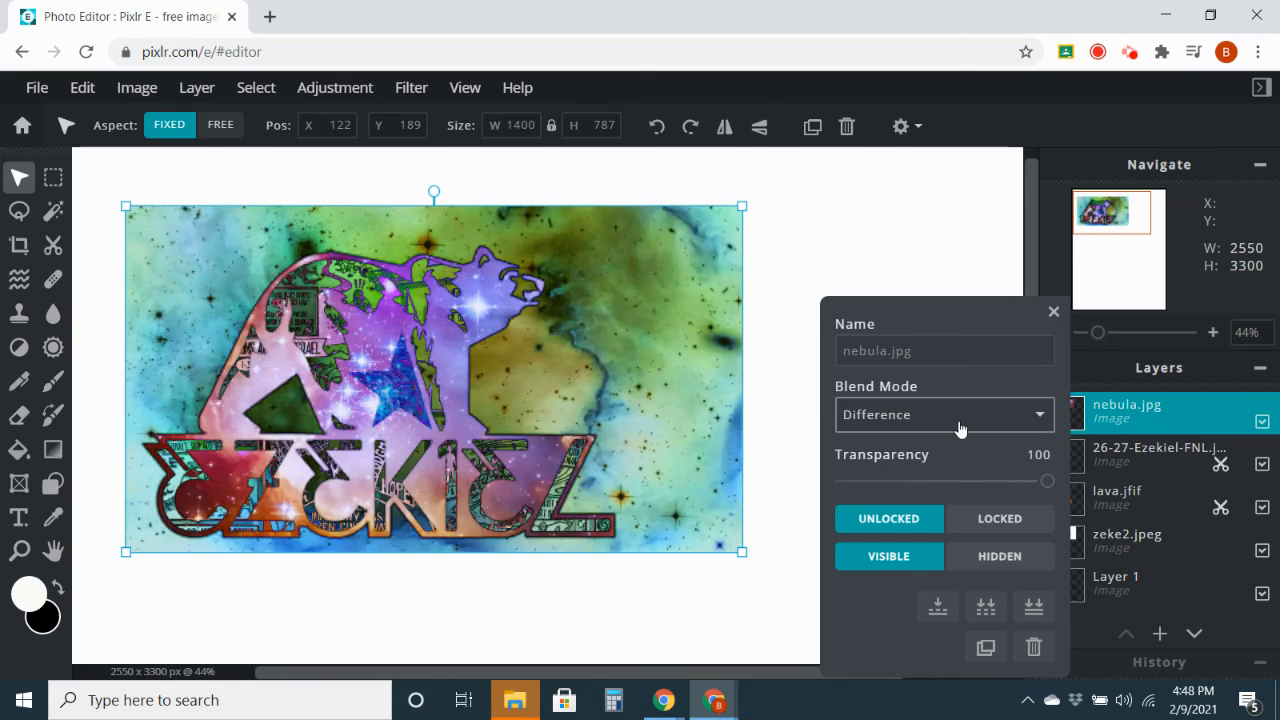
{"action": "scroll", "coordinate": [959, 428], "scroll_direction": "down", "scroll_amount": 8}
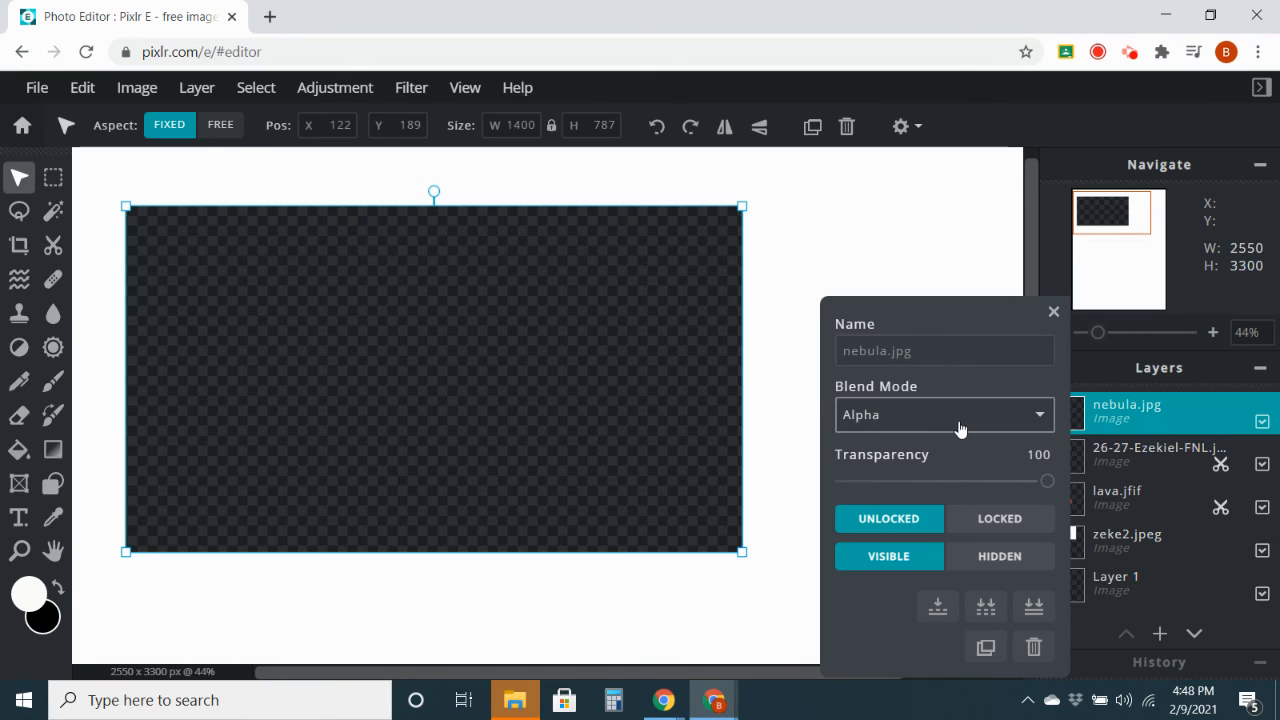
{"action": "scroll", "coordinate": [959, 428], "scroll_direction": "down", "scroll_amount": 2}
{"action": "scroll", "coordinate": [959, 428], "scroll_direction": "up", "scroll_amount": 4}
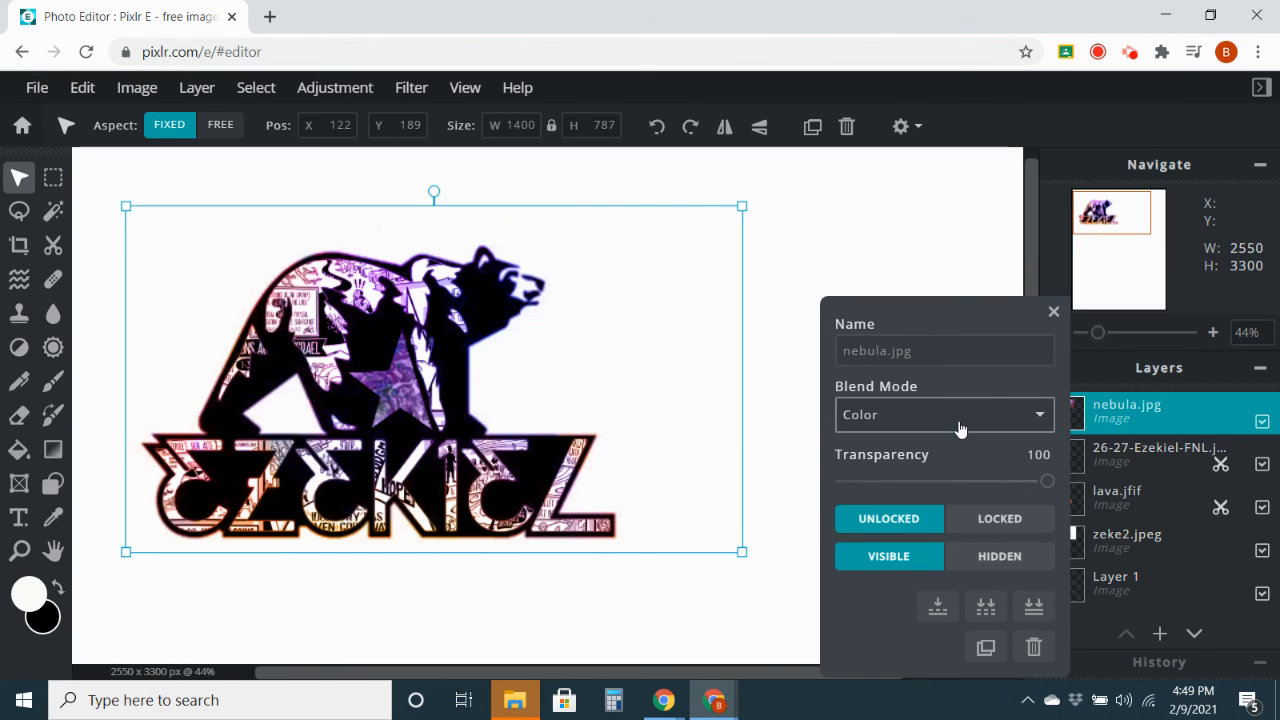
{"action": "left_click", "coordinate": [1053, 311]}
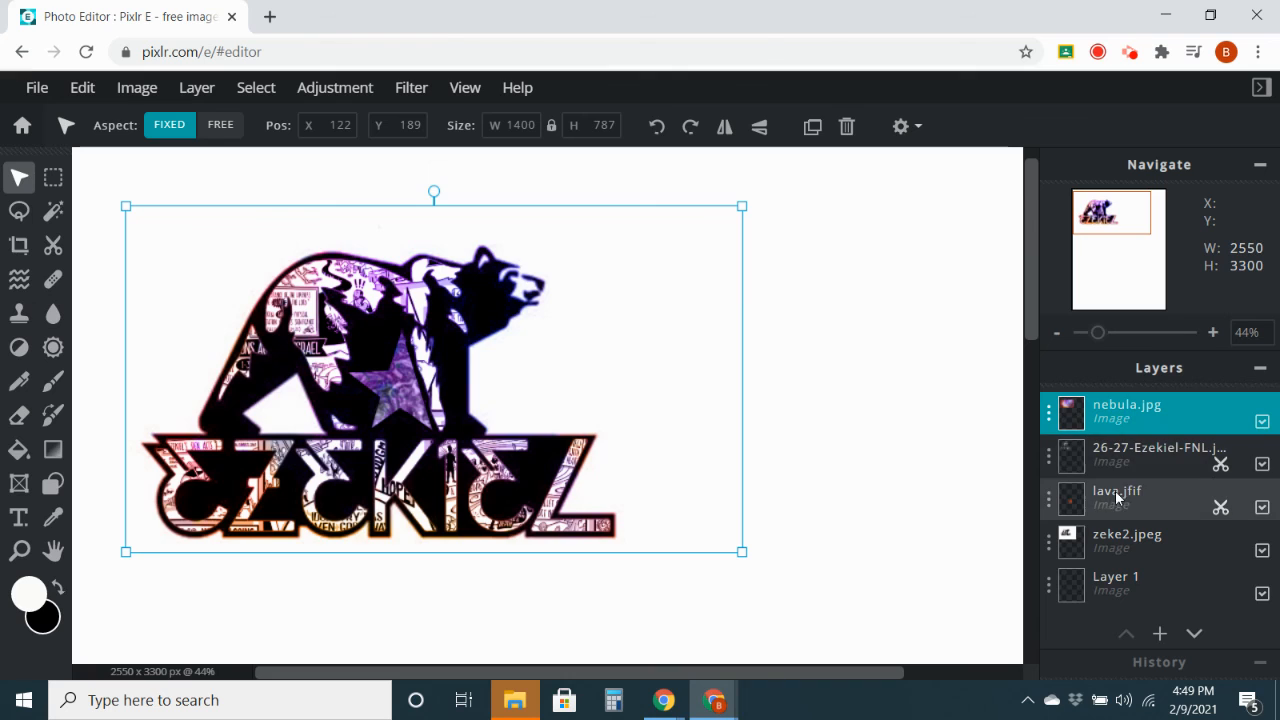
Reorder the layers so that lava.jfif sits above nebula.jpg at the top of the stack.
{"action": "left_click_drag", "start_coordinate": [1118, 491], "coordinate": [1103, 395]}
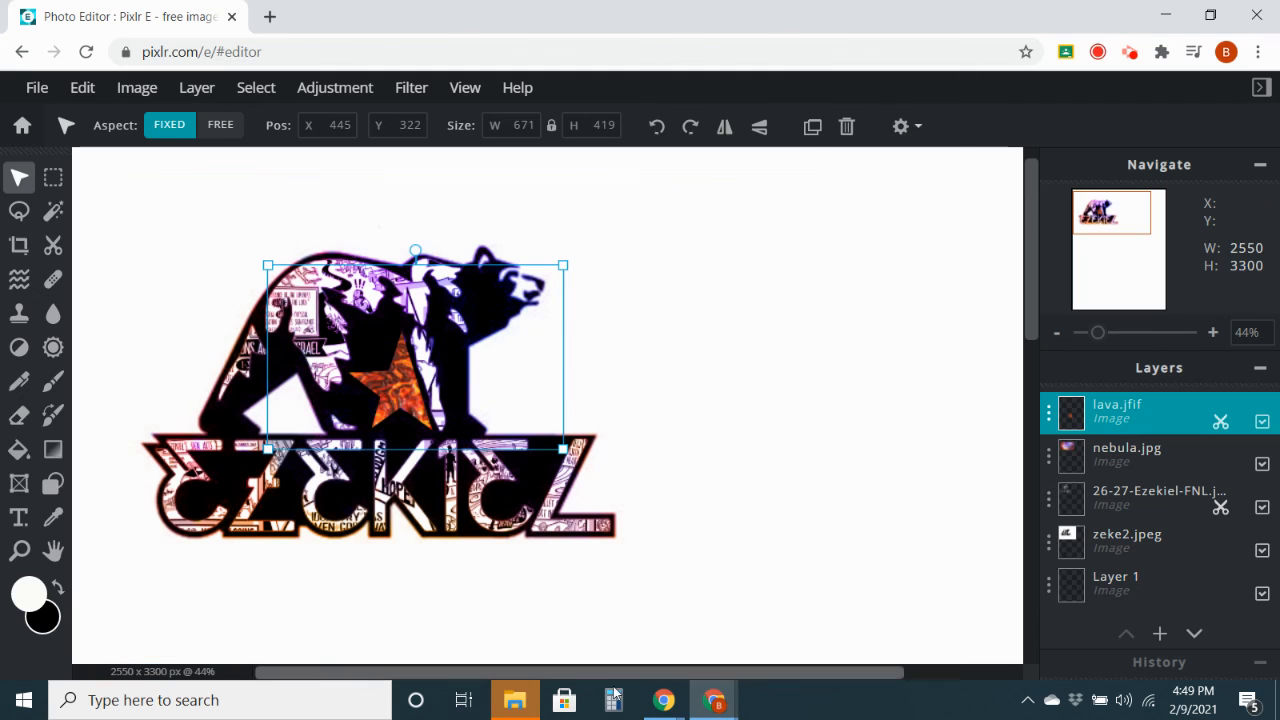
Switch to the Pixlr Stickers presentation and advance from the Blending Mode slide to slide 17.
{"action": "mouse_move", "coordinate": [709, 706]}
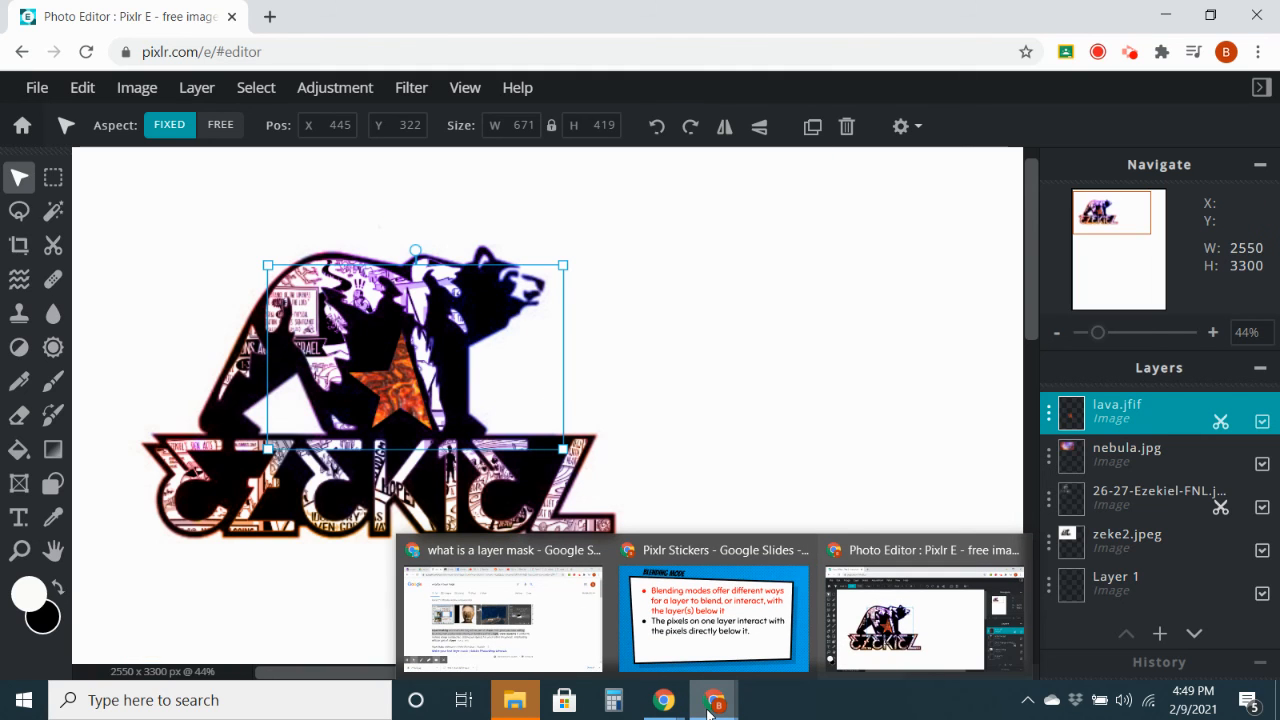
{"action": "left_click", "coordinate": [705, 653]}
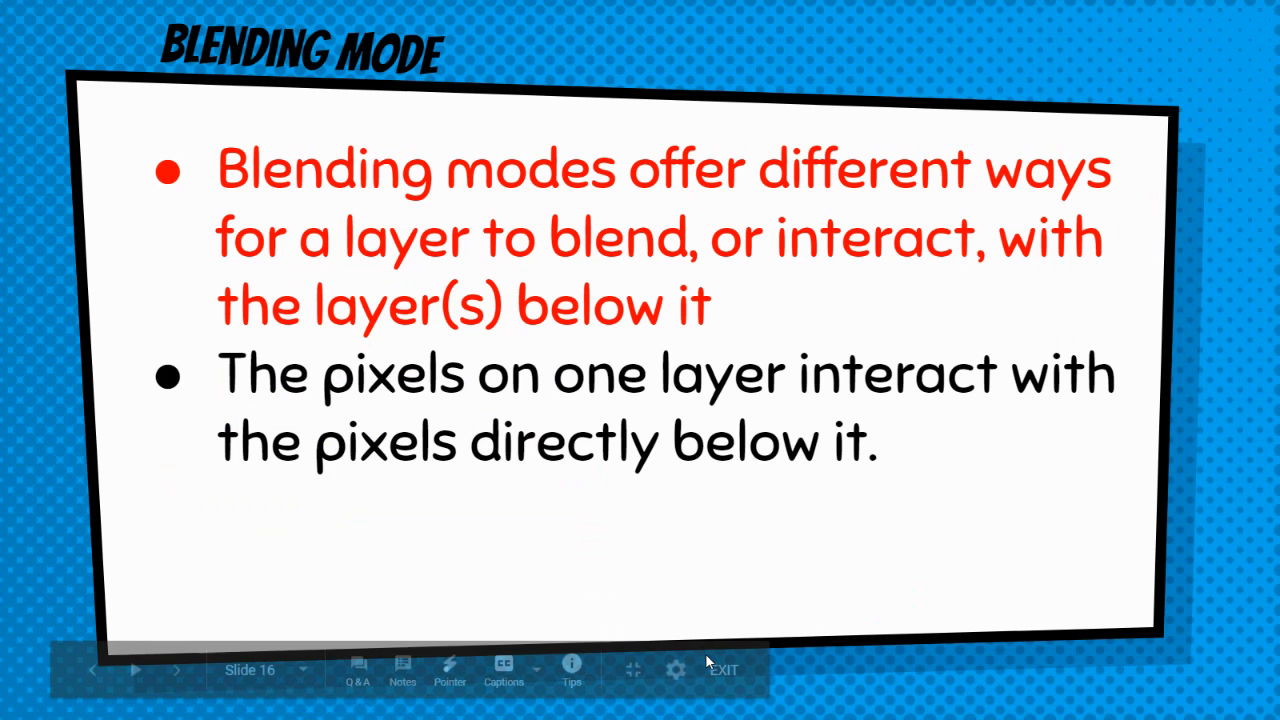
{"action": "left_click", "coordinate": [617, 507]}
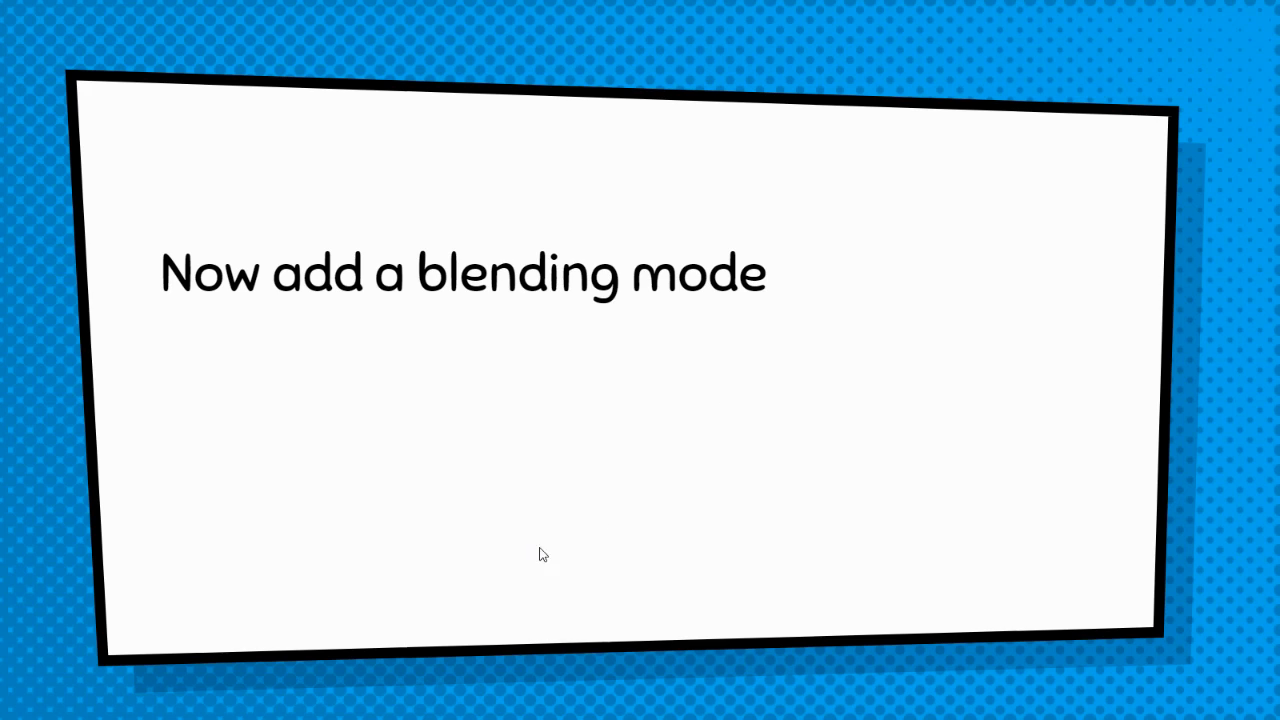
{"action": "mouse_move", "coordinate": [537, 536]}
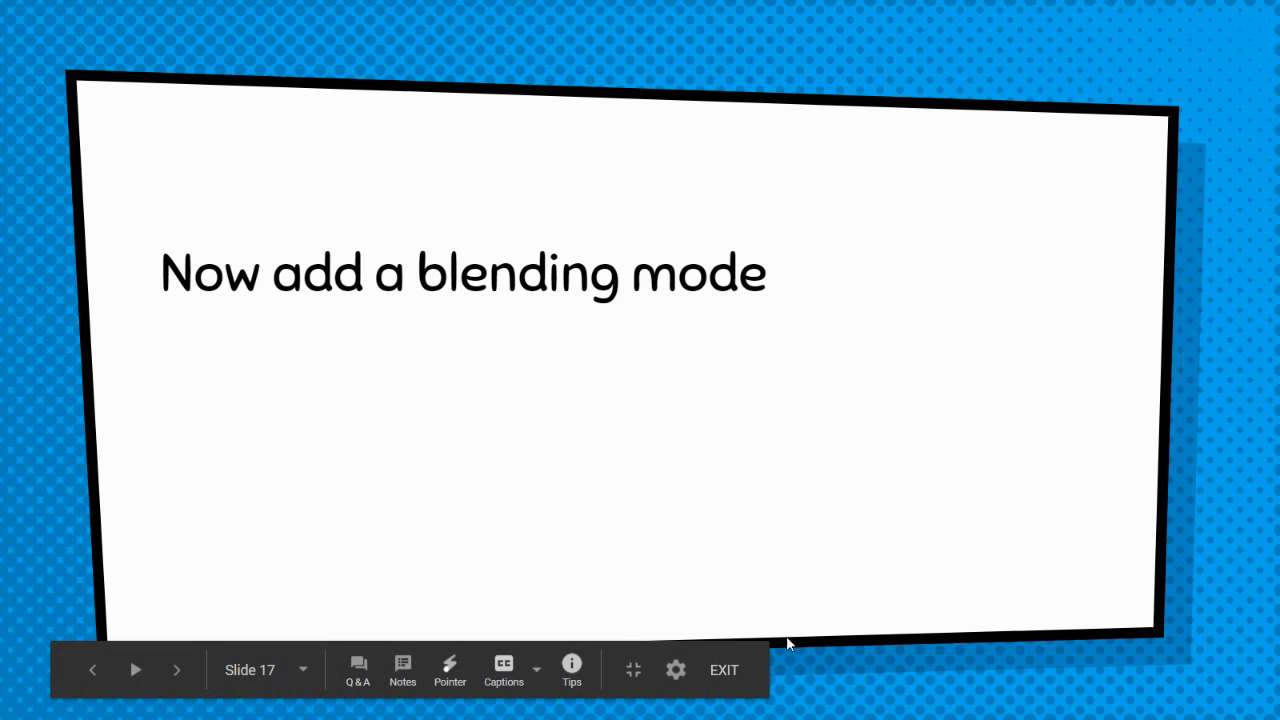